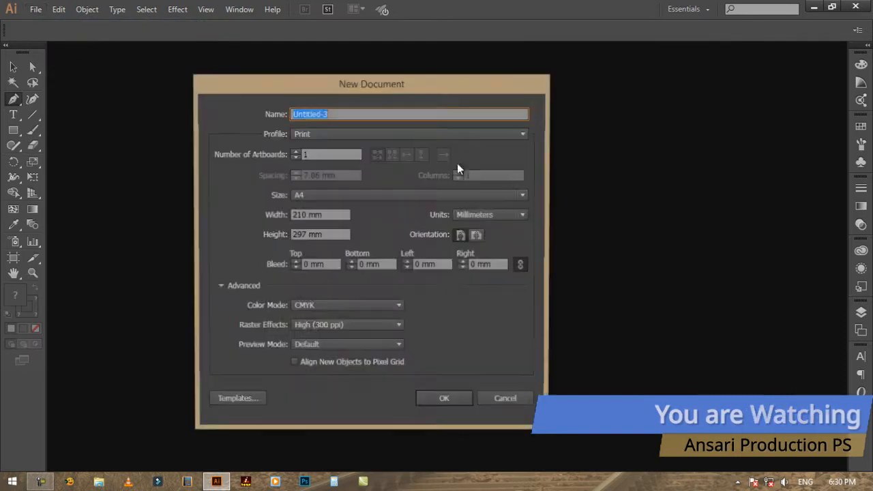
Step: Create an A4 print document and draw a closed four-sided shape with the Pen tool
left_click(441, 405)
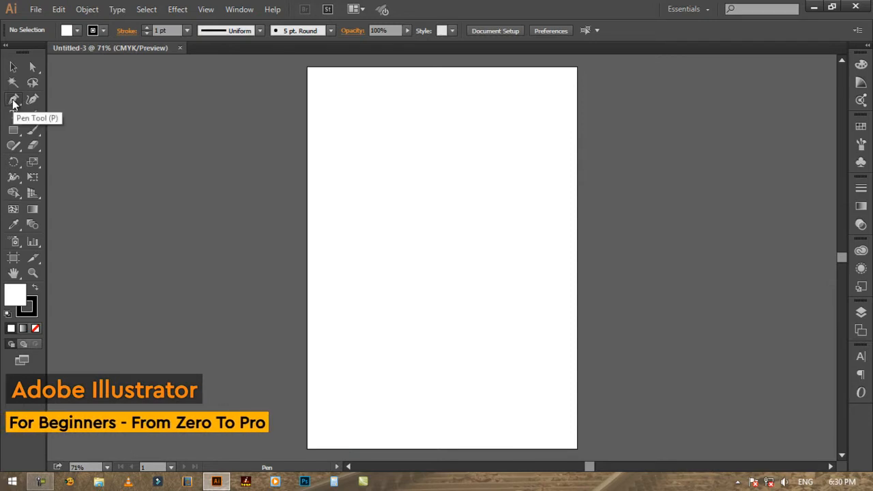
left_click(13, 99)
left_click(357, 168)
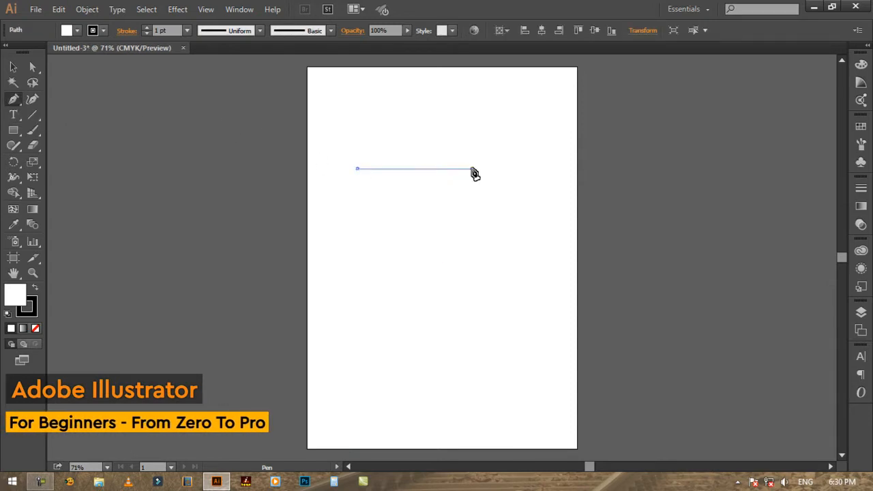
left_click(473, 169)
left_click(464, 241)
left_click(391, 242)
left_click(357, 169)
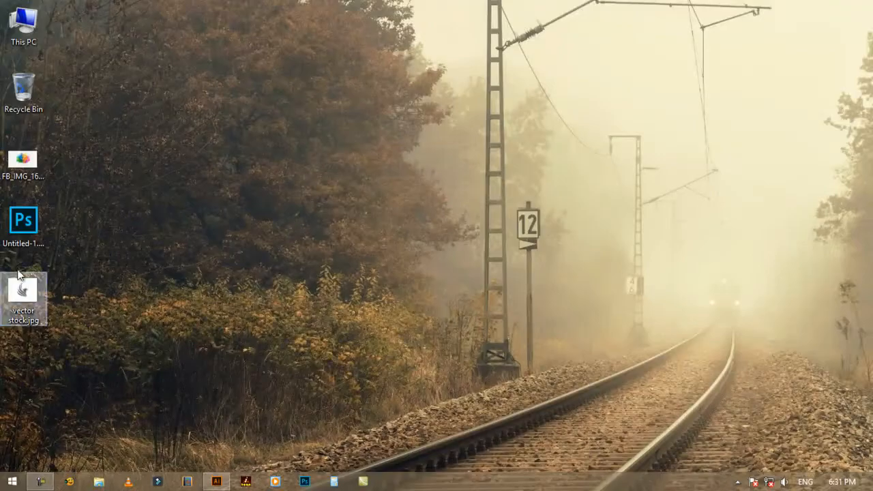
Step: View vector stock.jpg from the desktop in the photo viewer to examine the eagle logo, and close the viewer
double_click(34, 287)
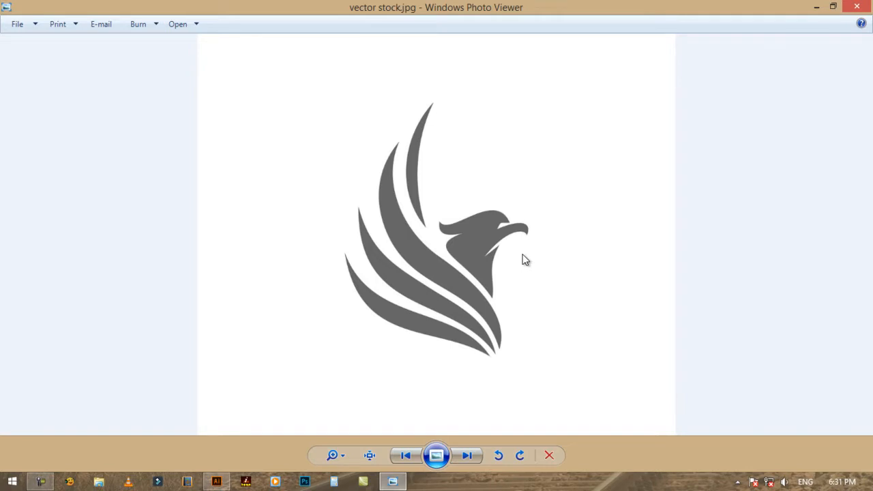
left_click(859, 7)
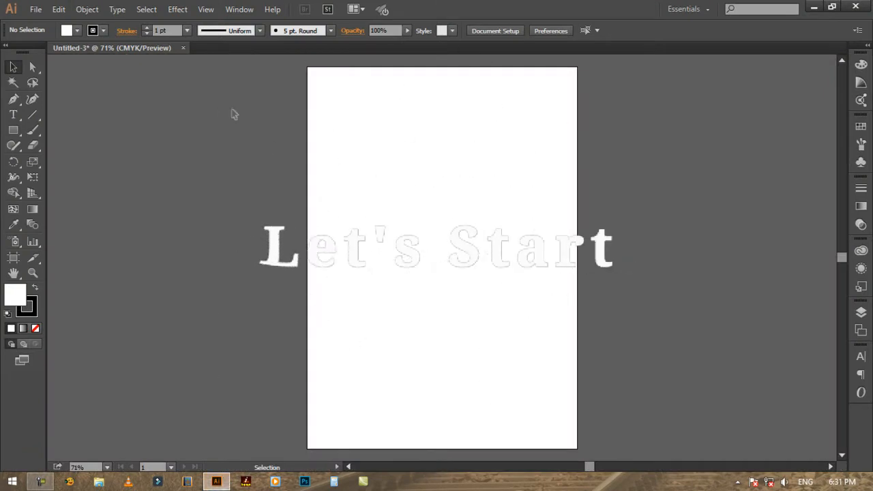
Step: Close the untitled document without saving and open vector stock.jpg from the Desktop folder directly in Illustrator
left_click(183, 48)
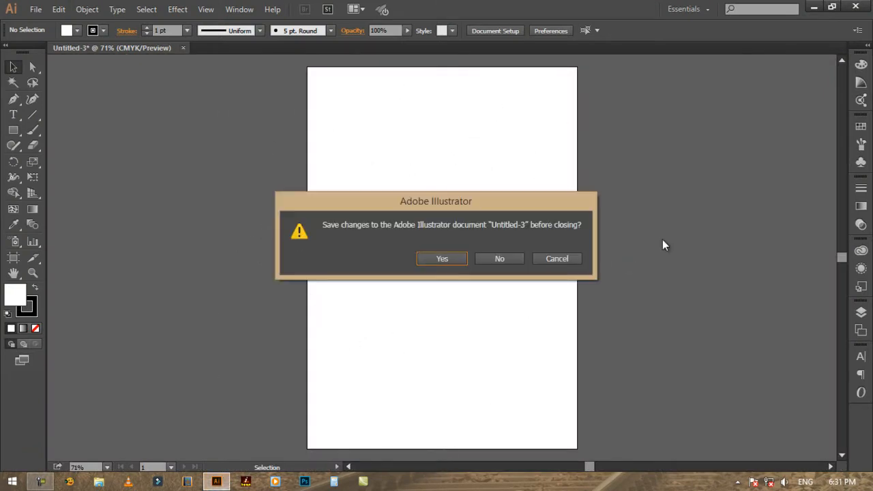
left_click(513, 258)
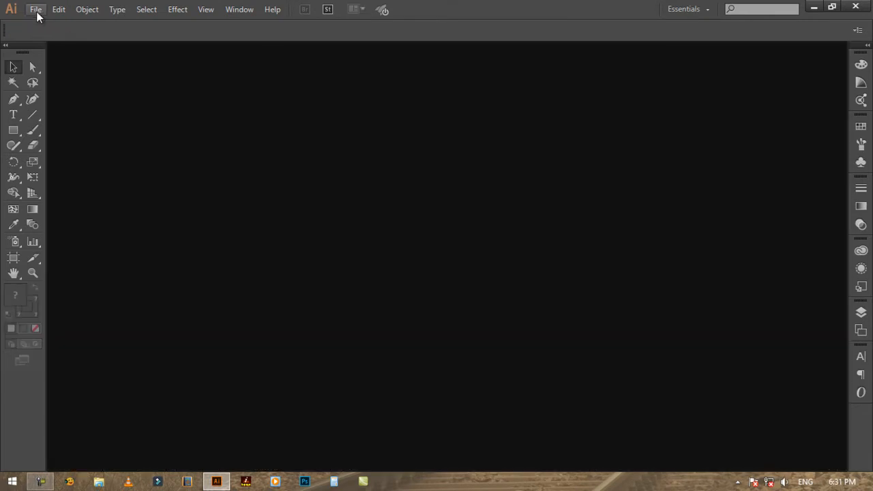
left_click(36, 11)
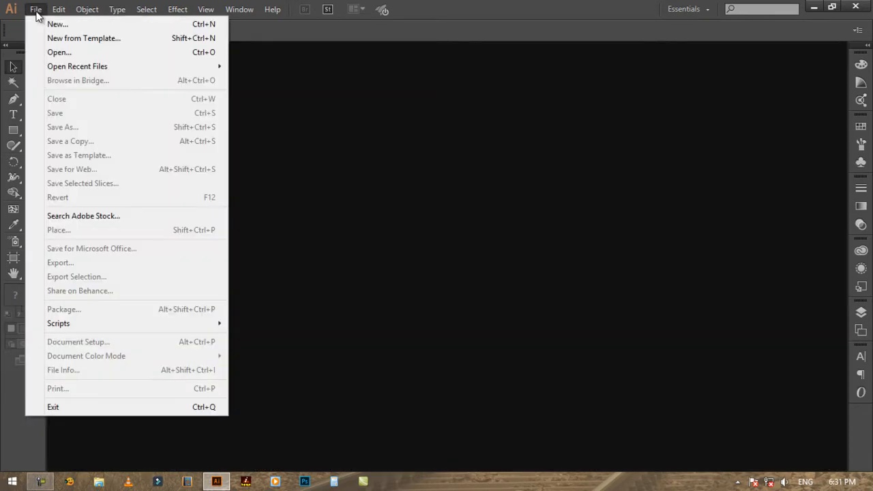
left_click(46, 52)
scroll(402, 159, "down", 2)
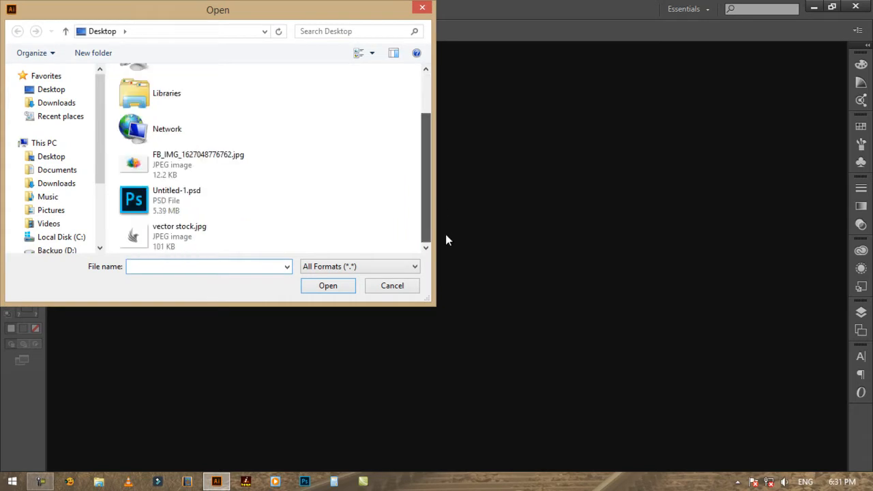
left_click(169, 229)
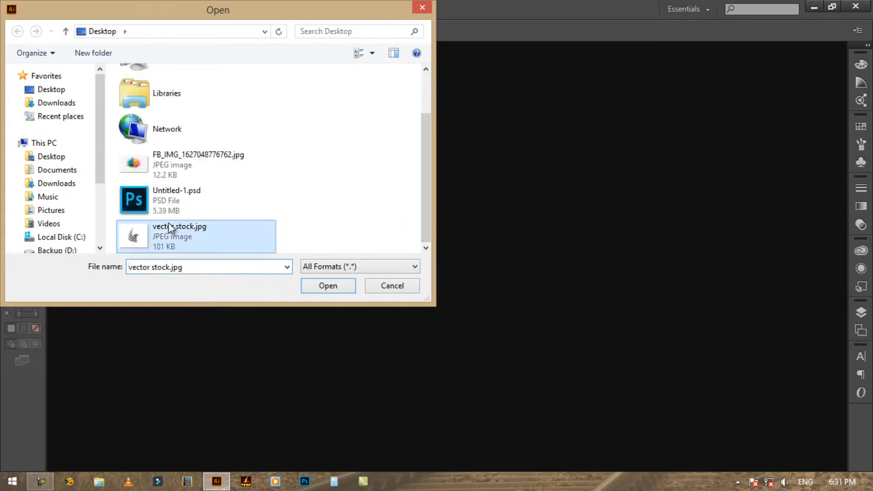
left_click(330, 286)
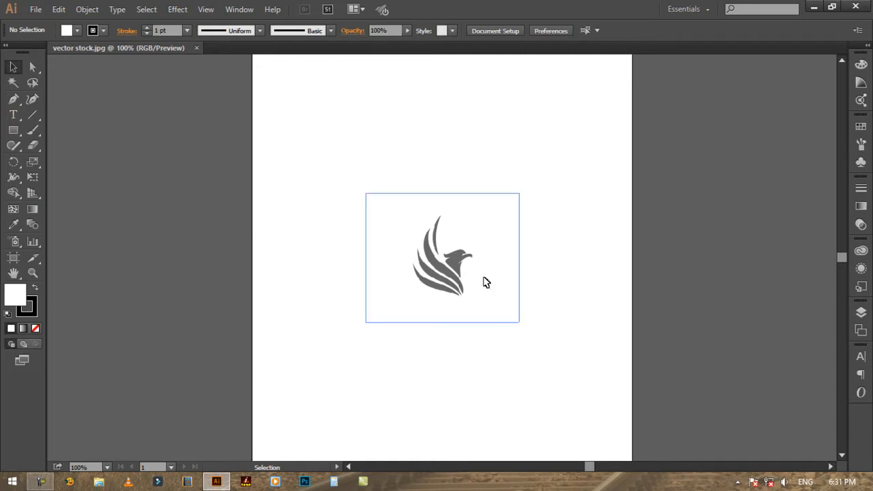
Step: Shift the opened logo image slightly down on its artboard, deselect it and close the document without saving
mouse_move(484, 283)
left_mouse_down()
mouse_move(427, 204)
mouse_move(469, 280)
left_mouse_up()
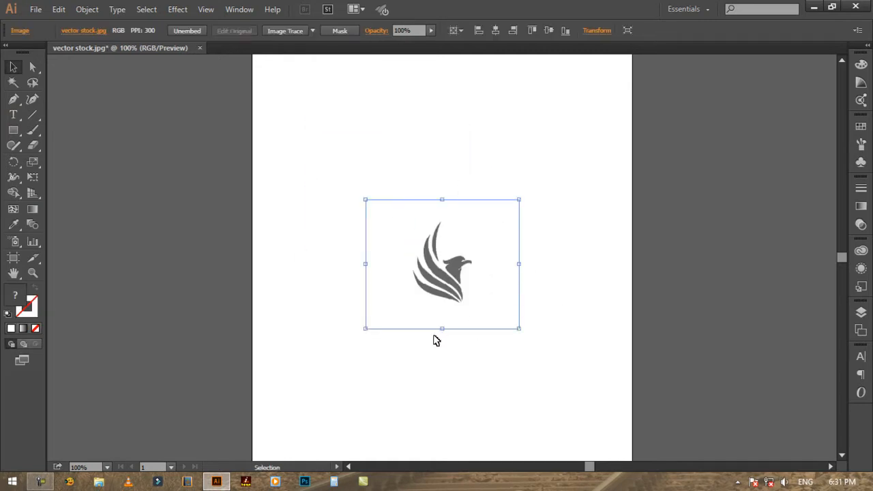
left_click(527, 274)
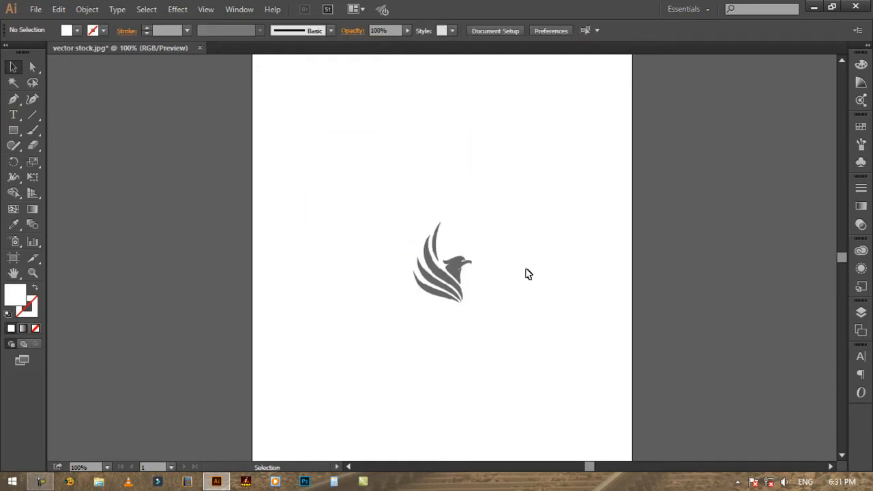
left_click(201, 48)
left_click(501, 259)
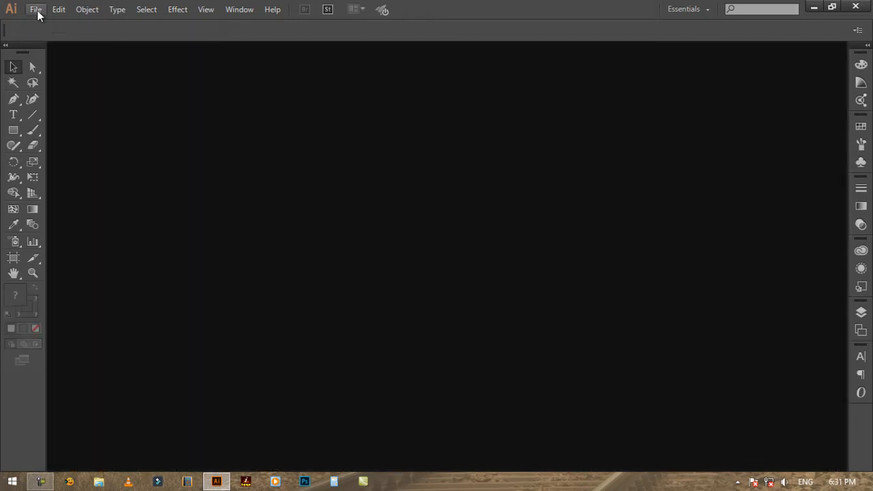
Step: Create a new A4 portrait print document in CMYK mode with millimetre units
left_click(35, 10)
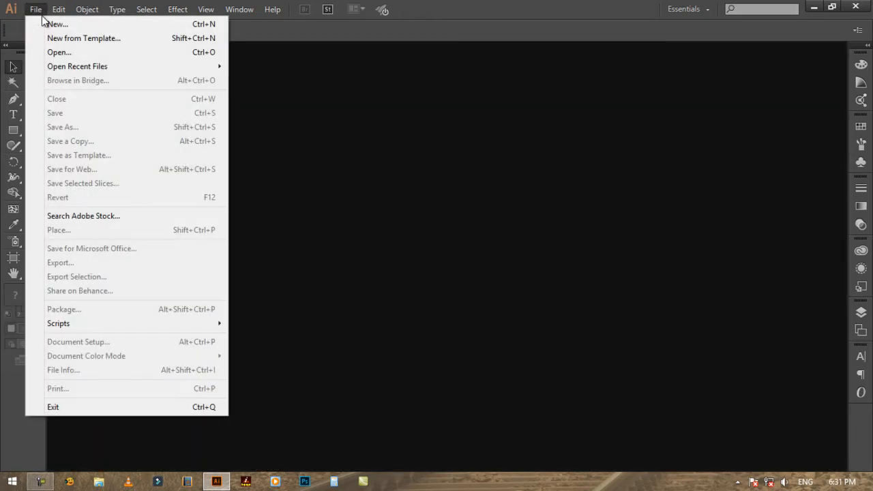
left_click(51, 24)
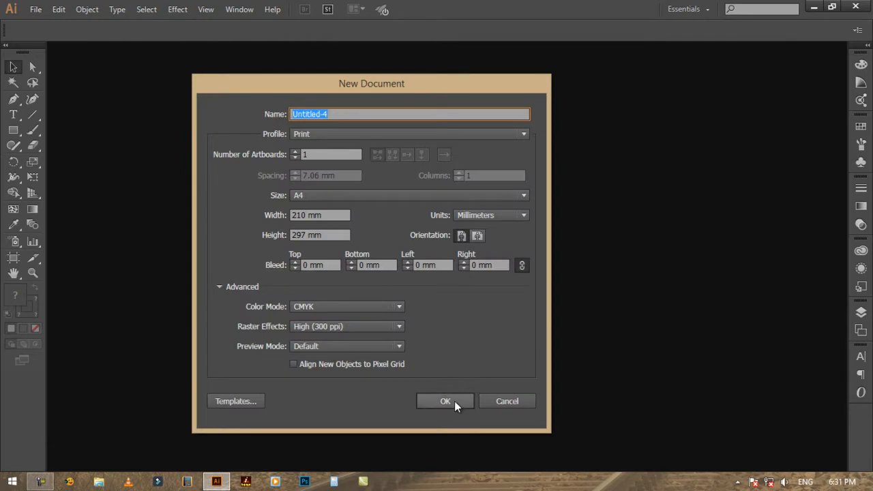
left_click(454, 403)
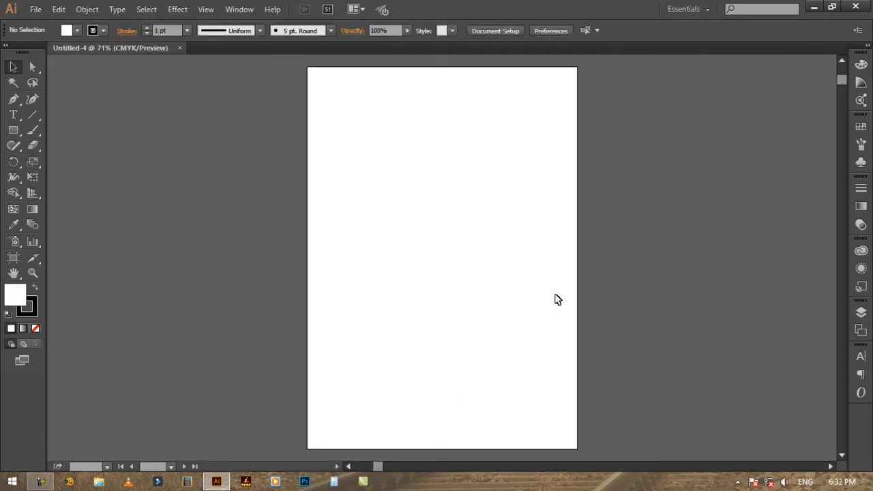
Step: Place vector stock.jpg from the desktop onto the artboard and embed the linked image in the document
left_click(815, 7)
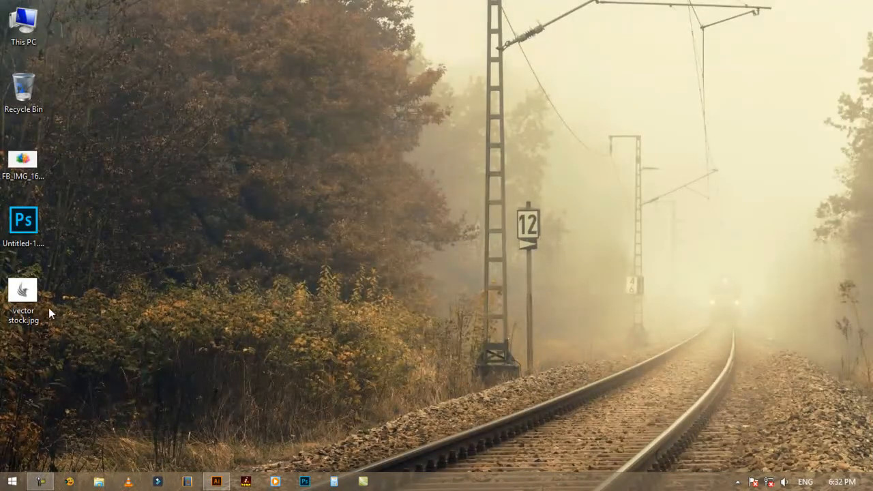
left_click_drag(35, 294, 439, 238)
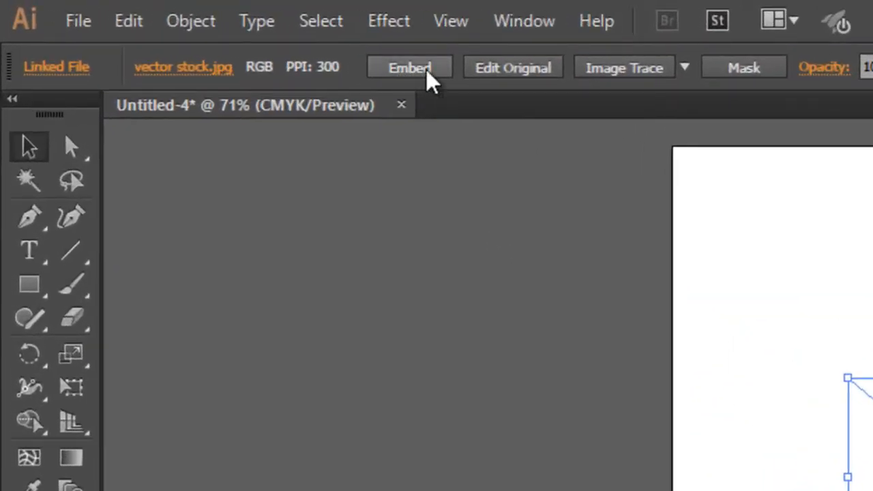
left_click(428, 77)
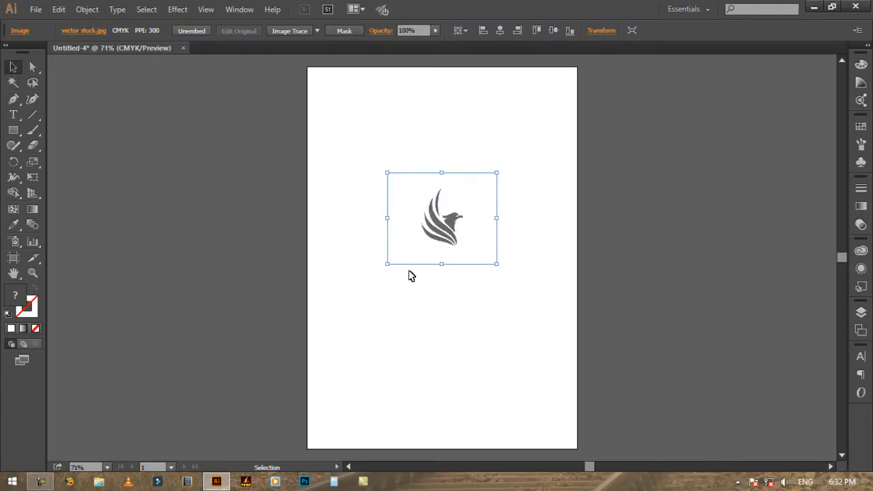
left_click(411, 287)
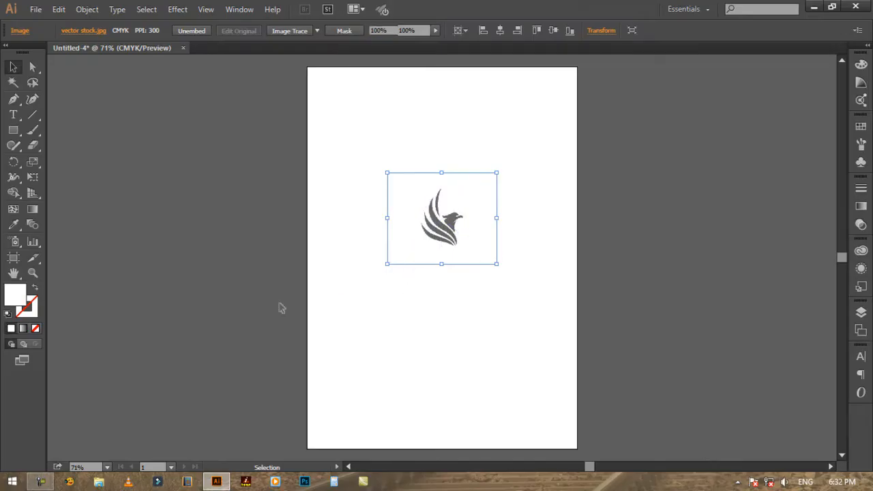
Step: Move the embedded eagle image slightly down and to the left on the artboard and deselect it
left_click(32, 273)
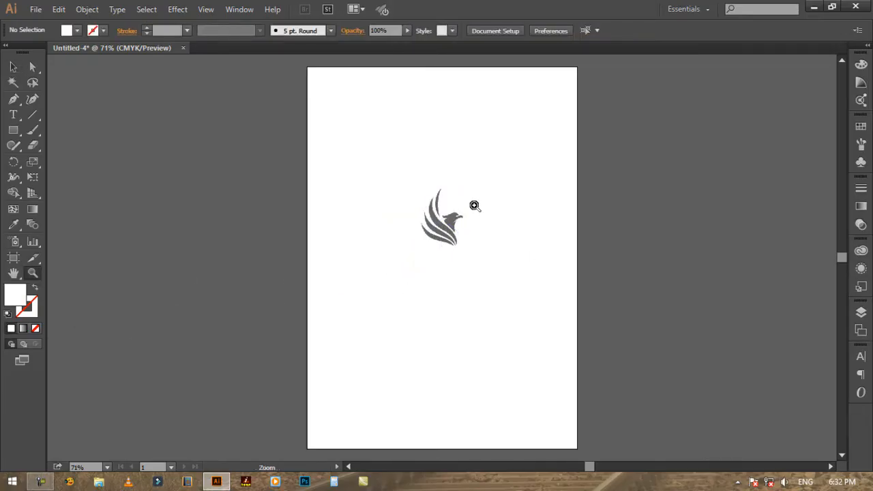
left_click(499, 228)
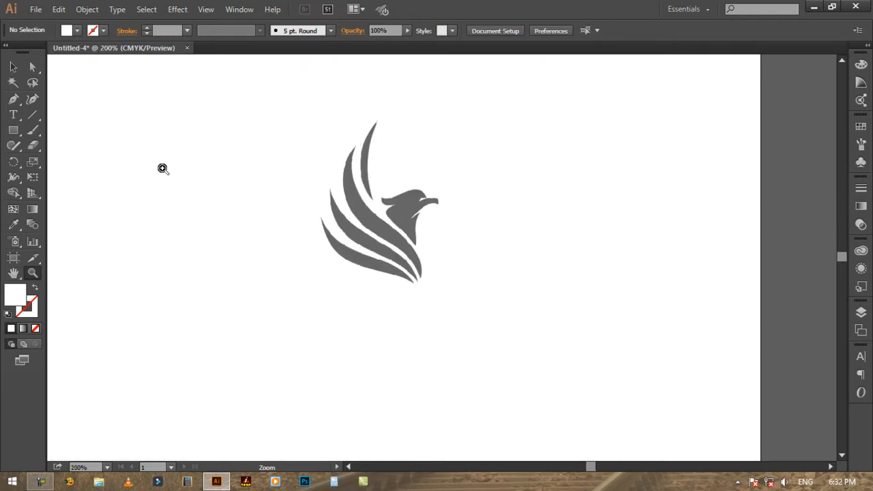
left_click(14, 100)
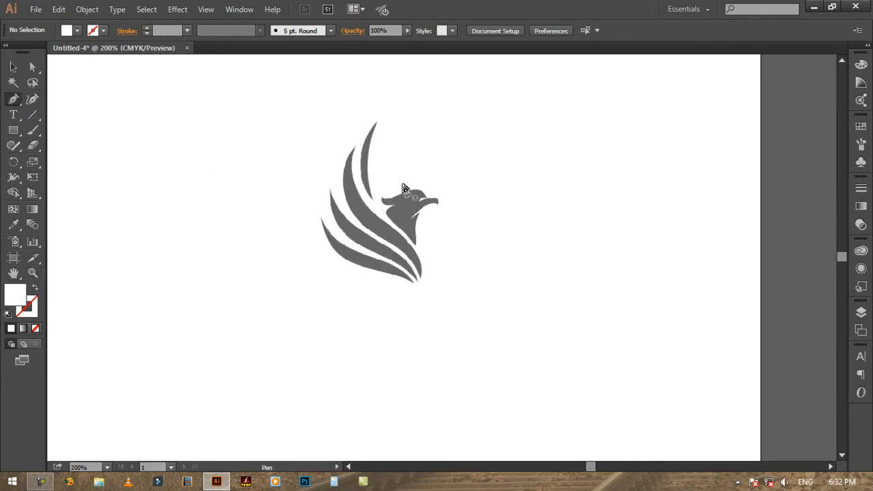
left_click(13, 66)
left_click(400, 222)
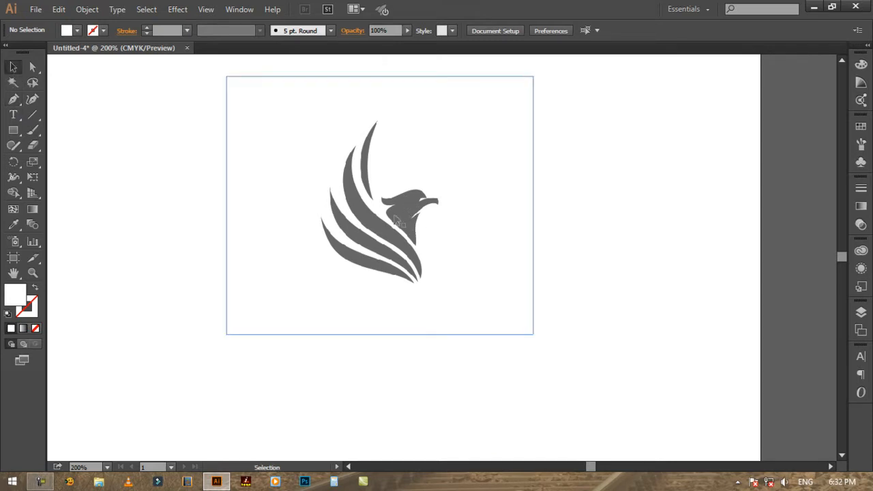
left_click_drag(397, 228, 383, 251)
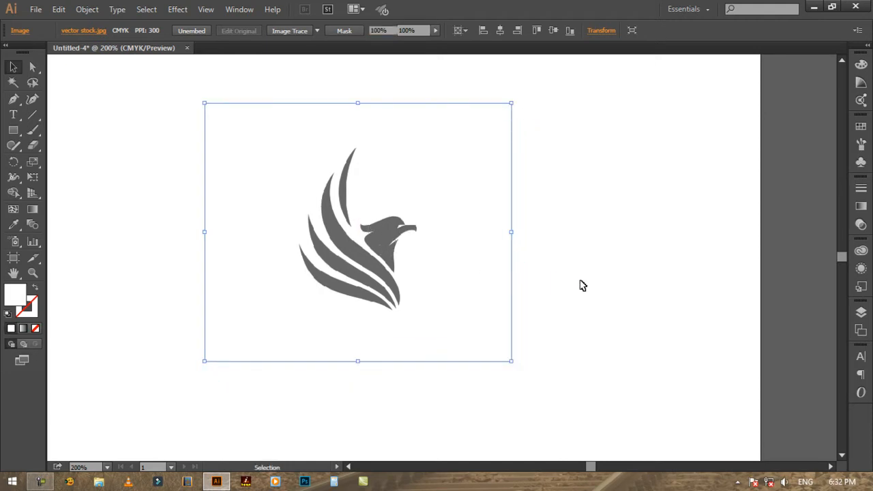
left_click(582, 285)
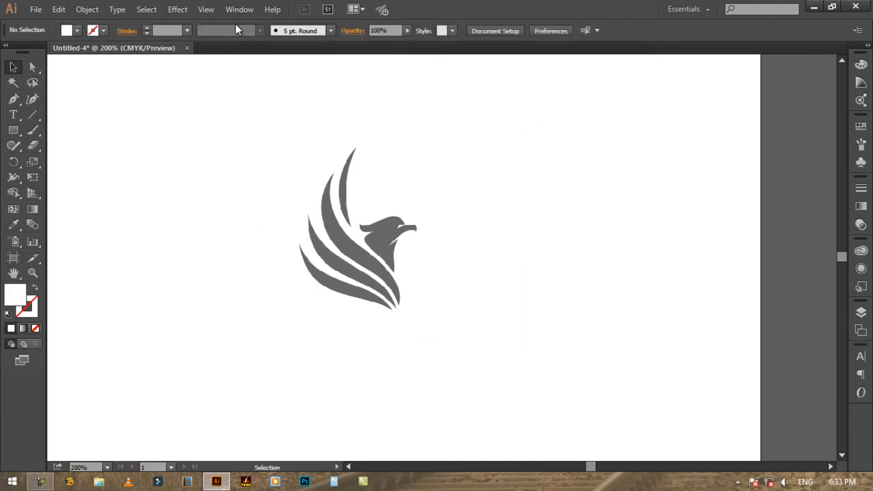
Step: Show the document's layers and convert Layer 1, which holds the eagle image, into a template layer
left_click(240, 9)
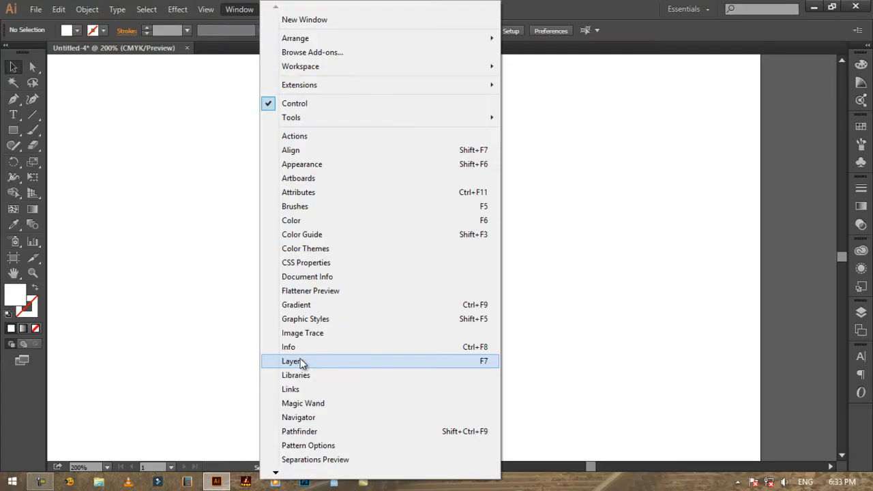
left_click(293, 361)
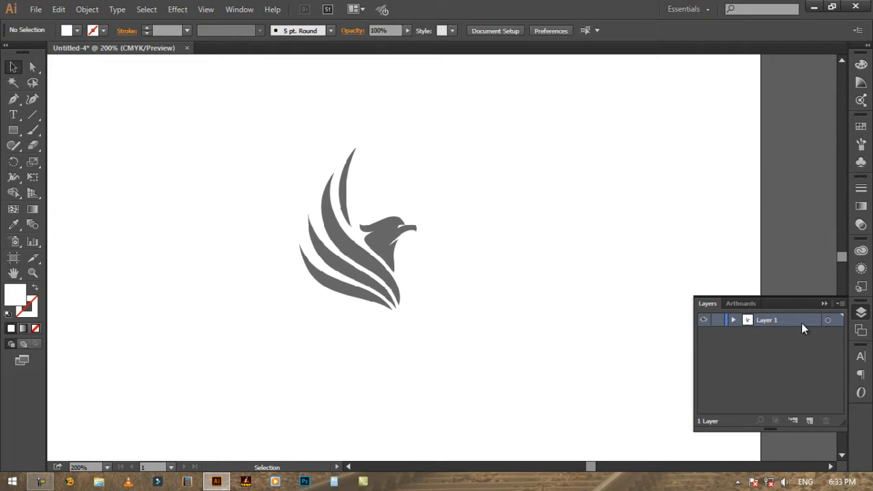
left_click(393, 295)
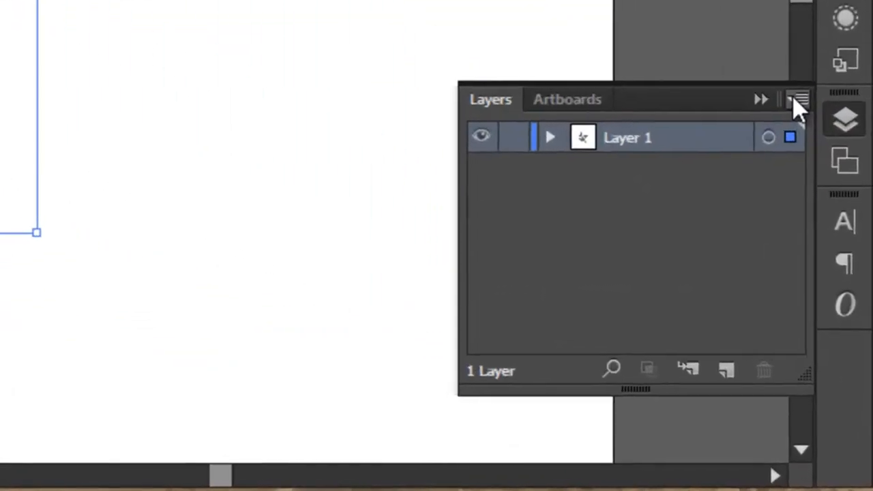
left_click(841, 305)
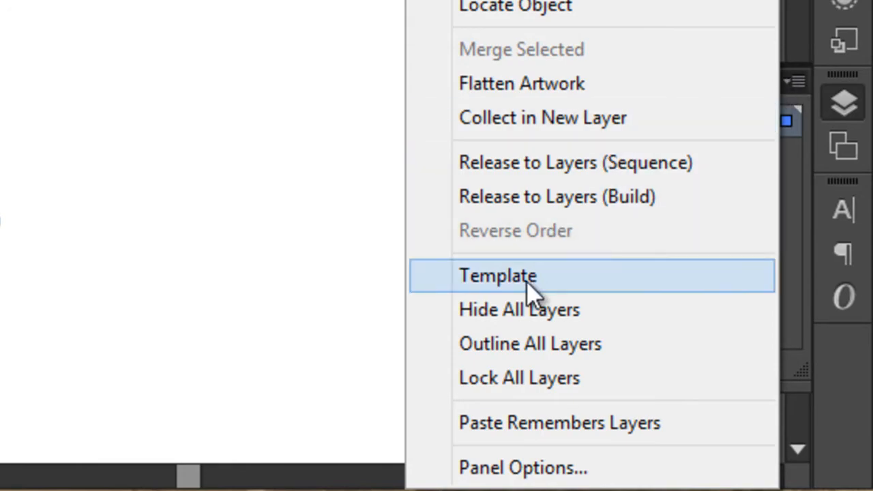
left_click(604, 276)
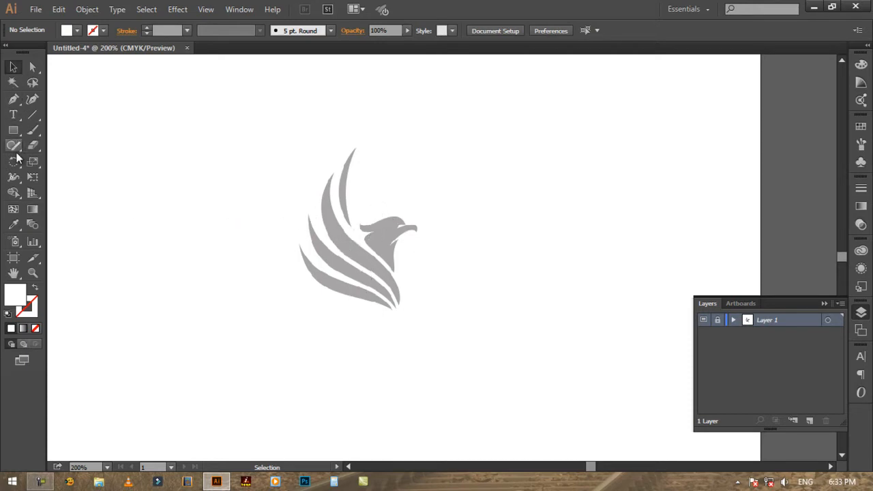
Step: Add a new layer above the template layer for tracing with the Pen tool
left_click(13, 99)
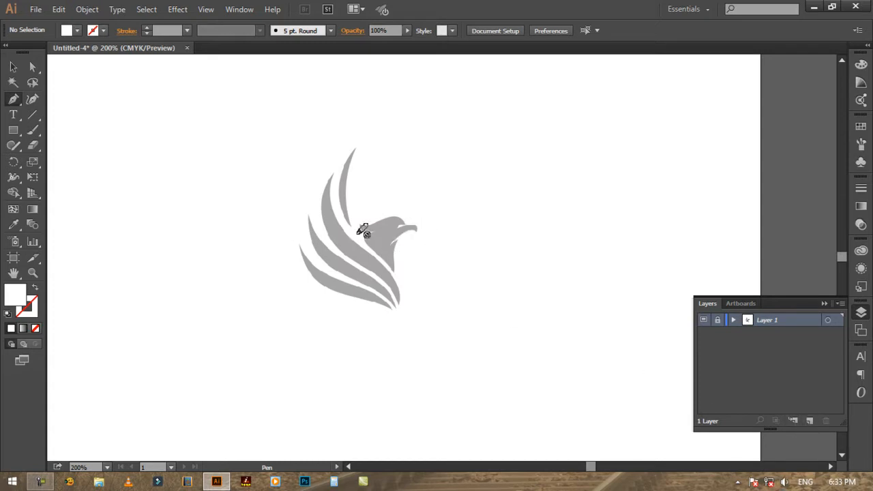
left_click(810, 422)
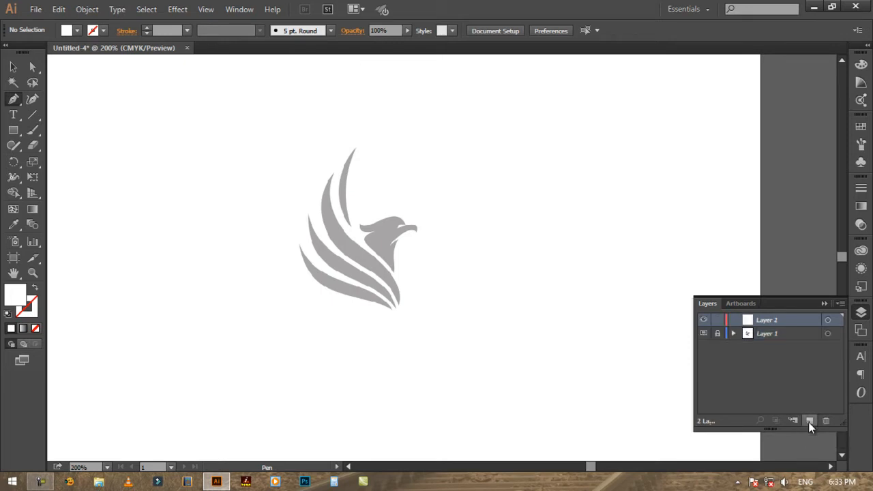
Step: Draw a rough closed test path over the eagle's head and wing with the Pen tool
left_click(407, 223)
left_click_drag(375, 219, 361, 234)
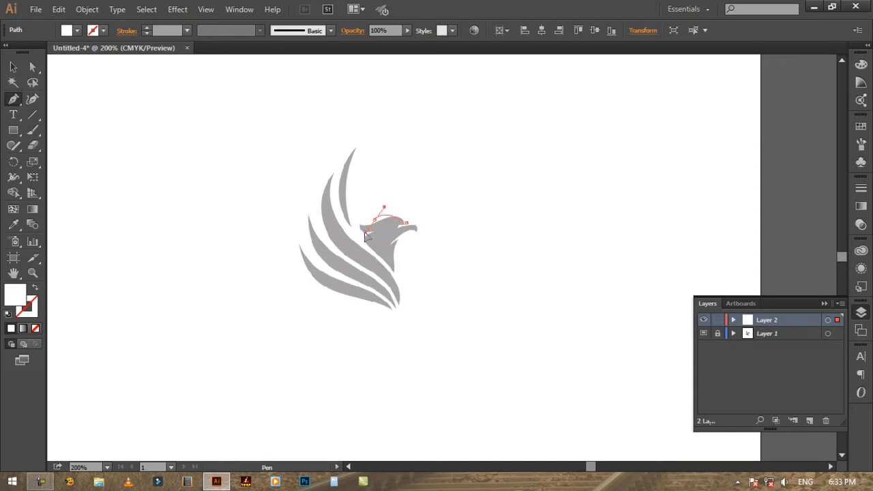
left_click(345, 198)
left_click(307, 214)
left_click(320, 300)
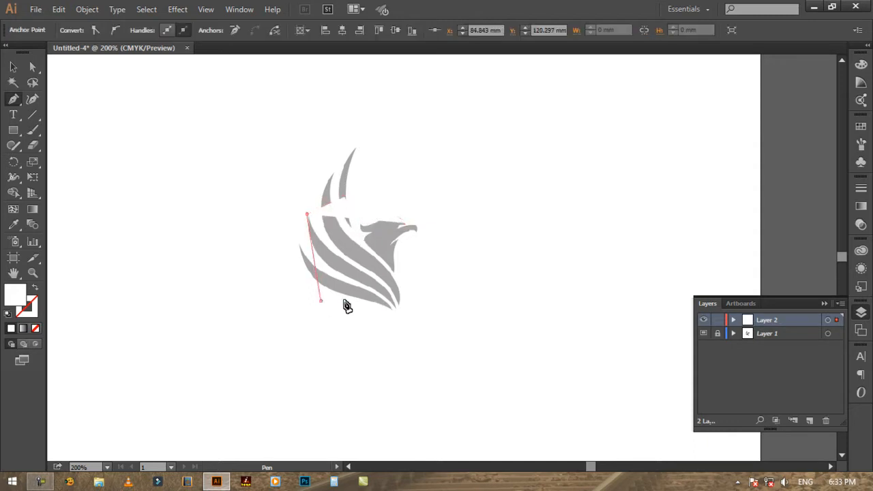
left_click(416, 250)
left_click(417, 249)
left_click(407, 223)
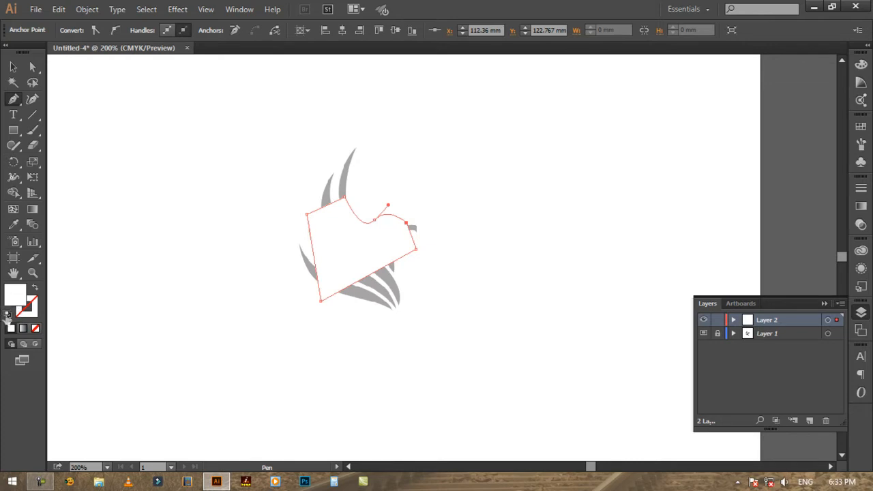
Step: Try no stroke and white stroke on the test path, and give it no fill with a black stroke
left_click(36, 329)
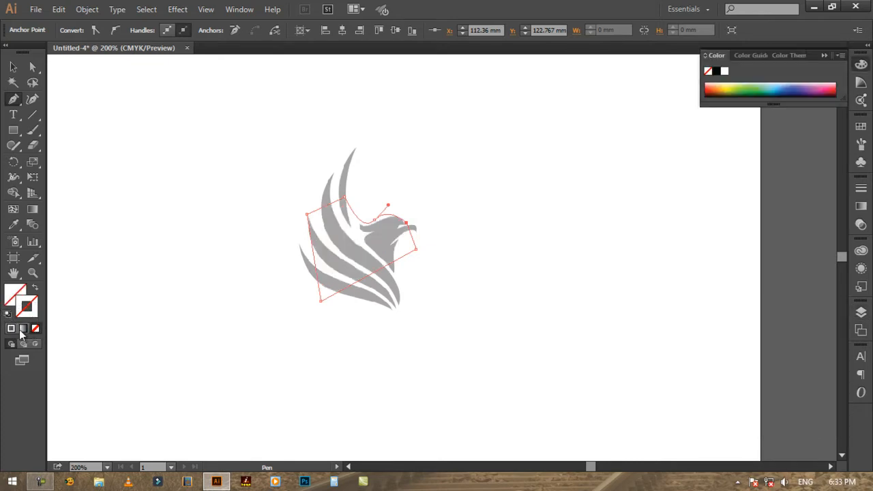
left_click(21, 331)
left_click(13, 331)
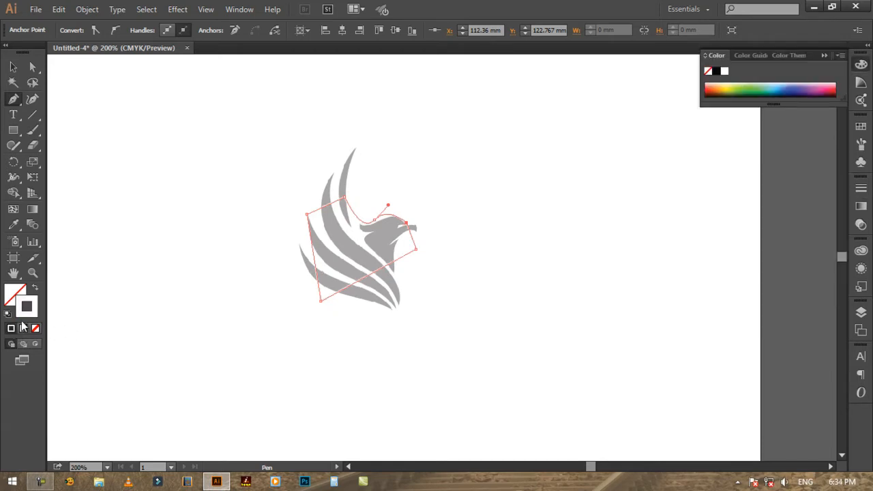
left_click(7, 315)
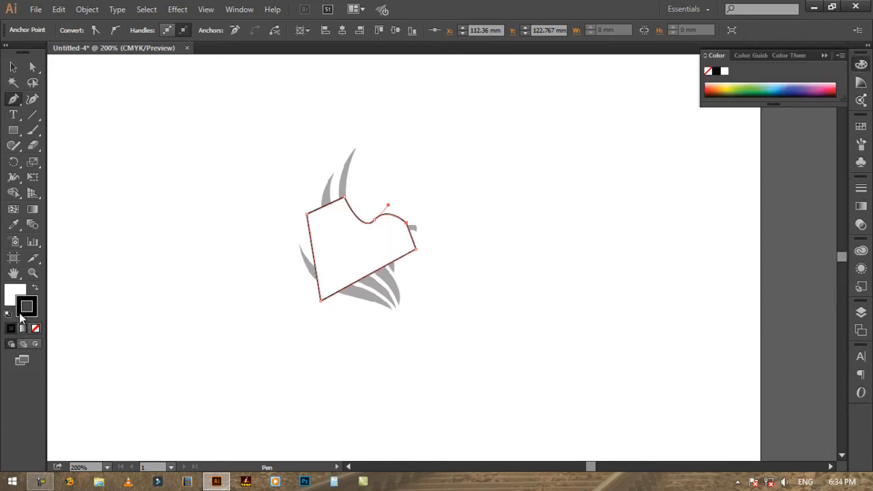
left_click(8, 302)
left_click(36, 330)
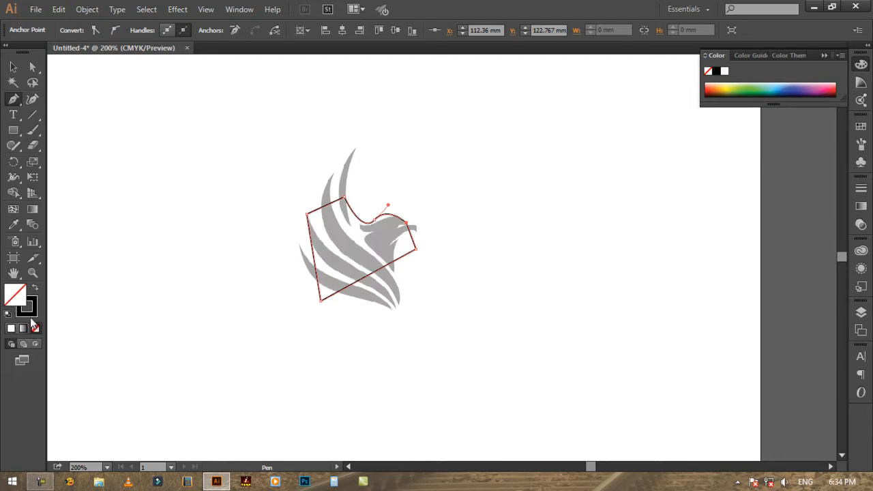
left_click(31, 312)
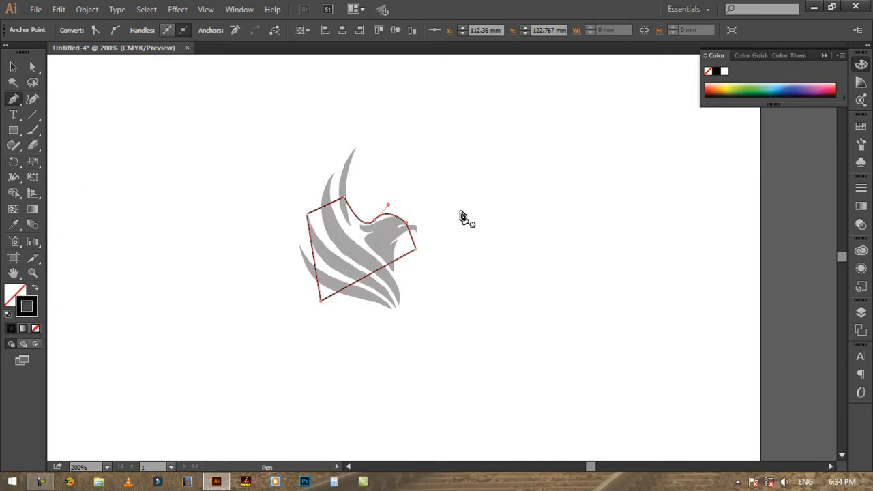
Step: Delete the whole rough test path from the artboard
key("v")
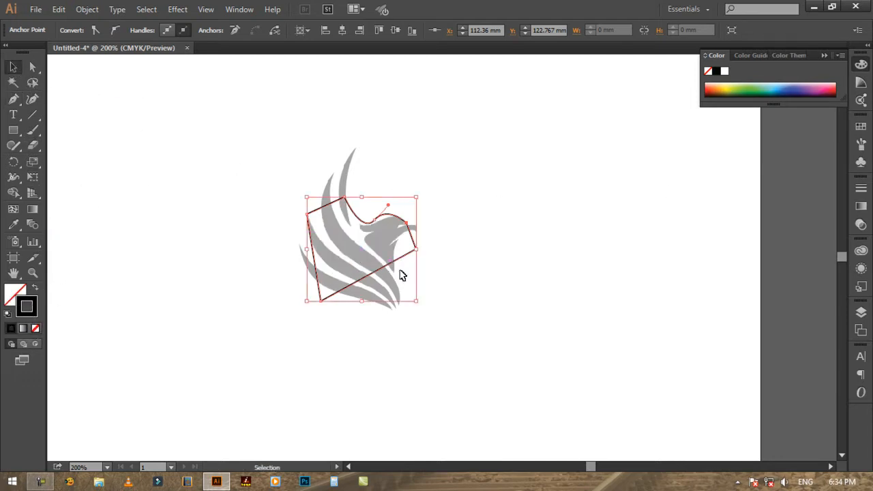
key("Delete")
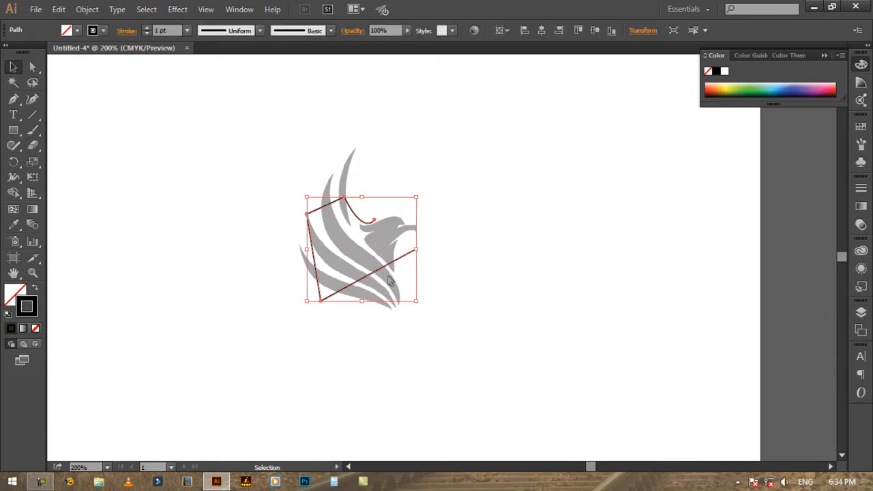
left_click_drag(220, 165, 482, 336)
key("Delete")
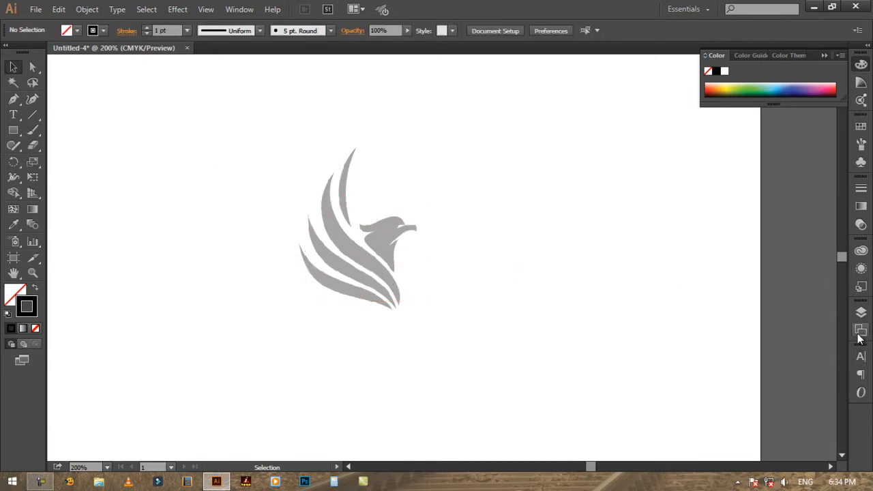
Step: Delete Layer 2 and turn off the Template setting of Layer 1
left_click(861, 313)
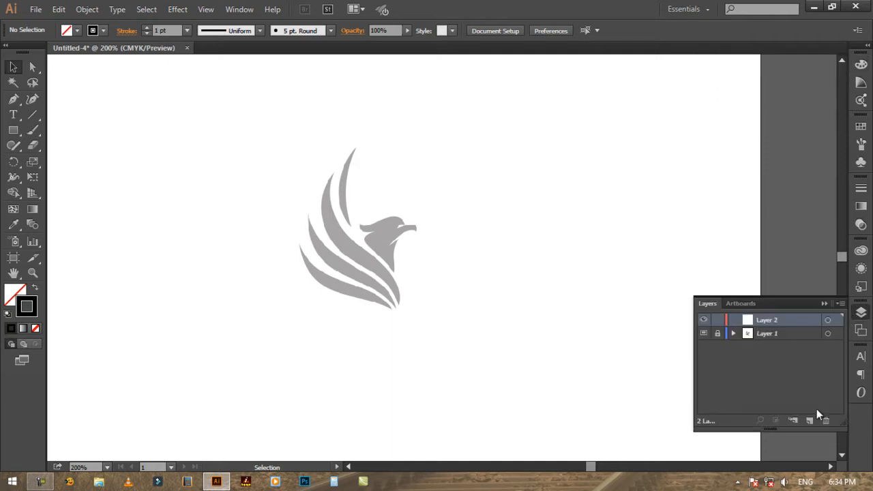
left_click(824, 420)
left_click(841, 304)
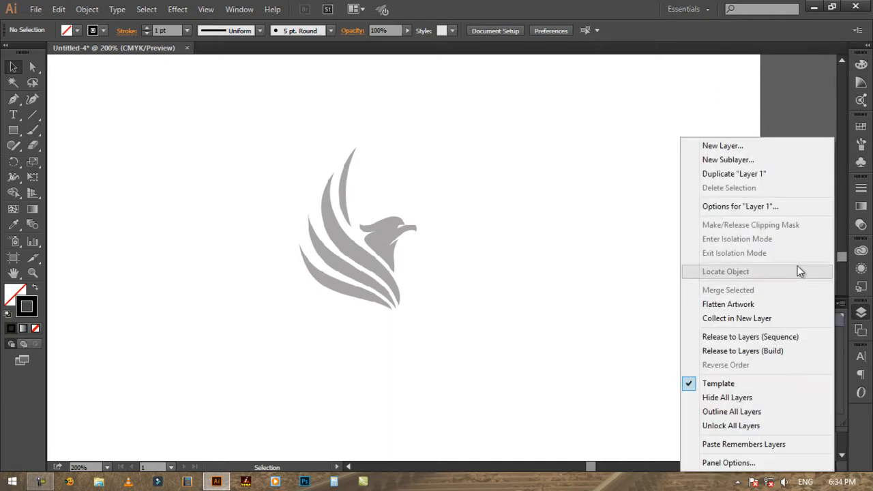
left_click(709, 385)
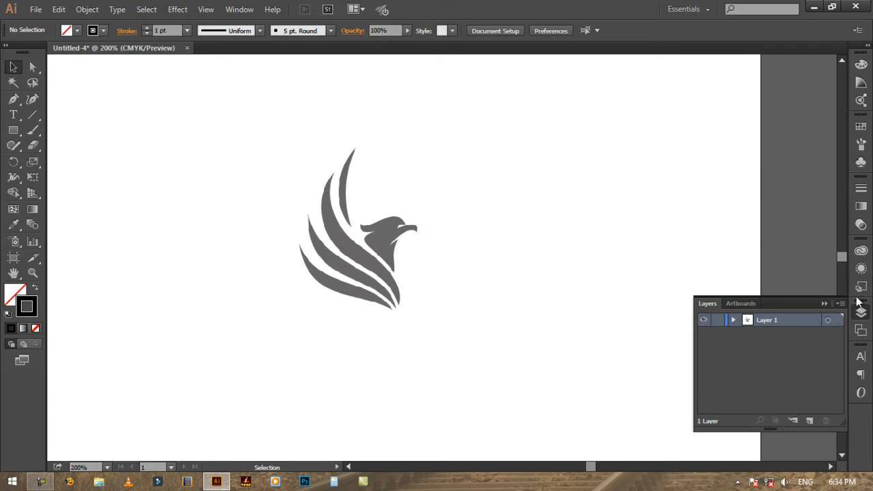
left_click(826, 303)
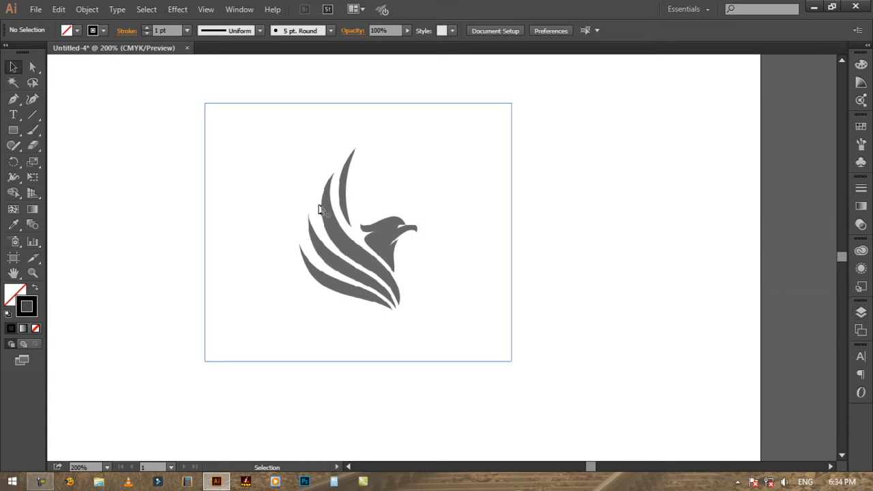
Step: Lock the eagle image in place and test that it can no longer be moved or selected
left_click(227, 301)
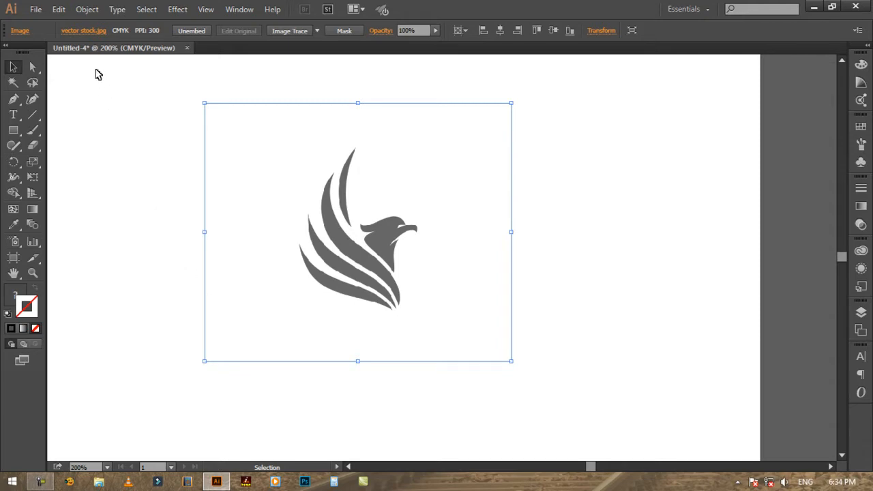
left_click(87, 13)
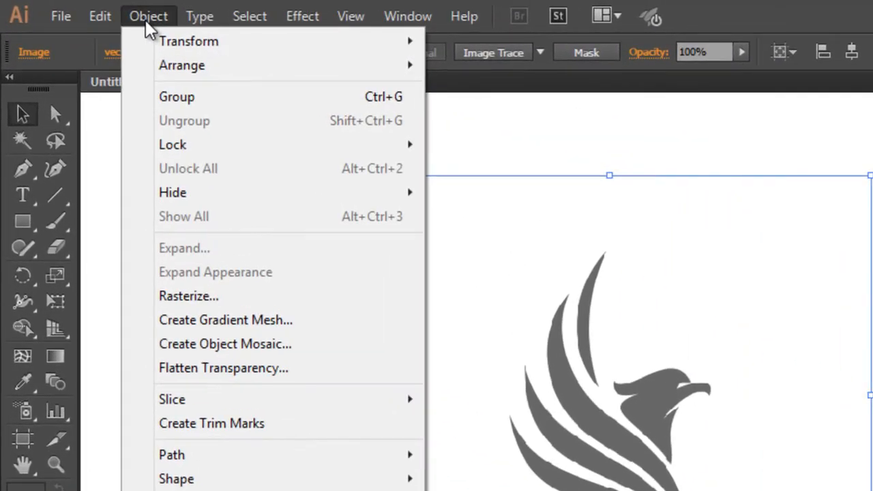
mouse_move(167, 149)
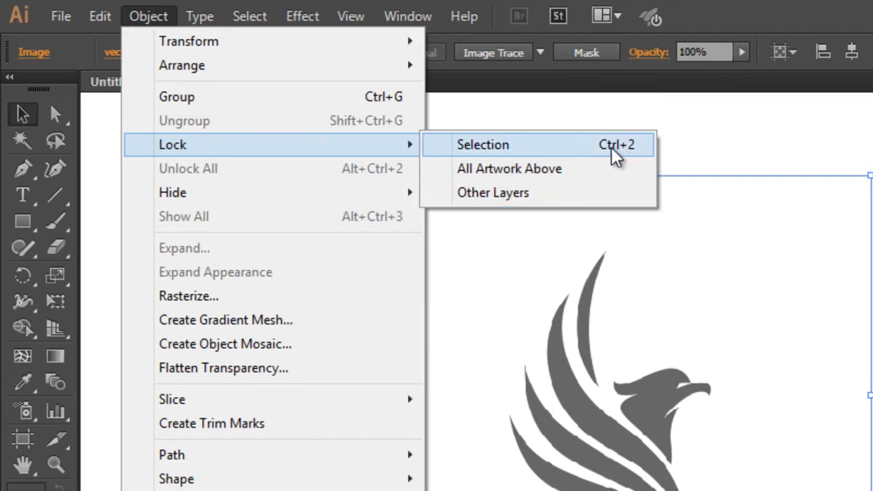
left_click(594, 150)
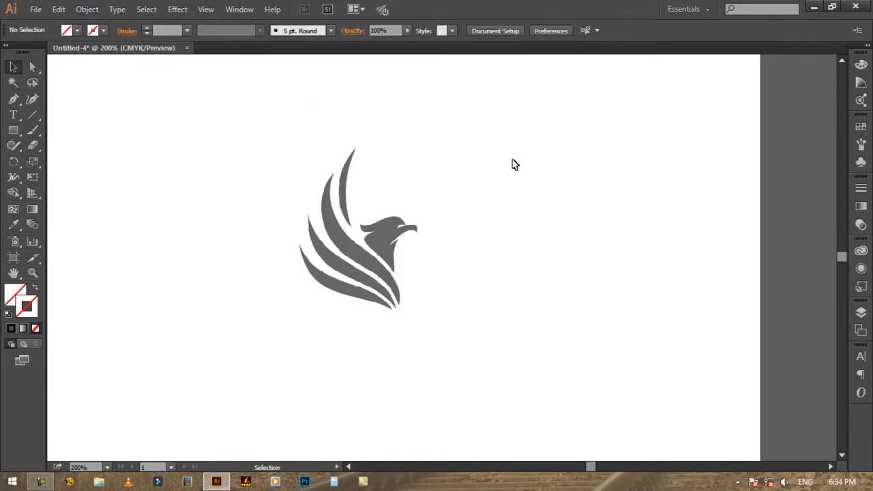
left_click_drag(381, 236, 505, 363)
left_click_drag(231, 114, 539, 360)
Step: Set the Pen tool to draw with no fill and a black 1 pt stroke
left_click(362, 188)
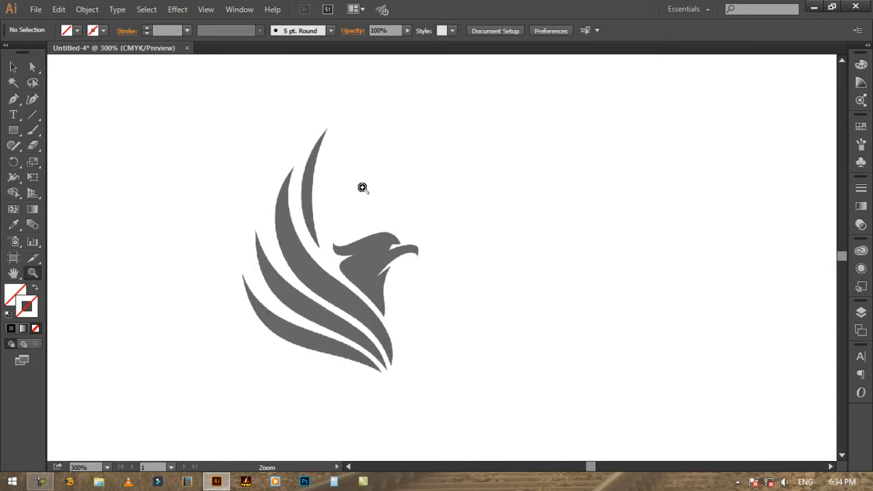
left_click(363, 284)
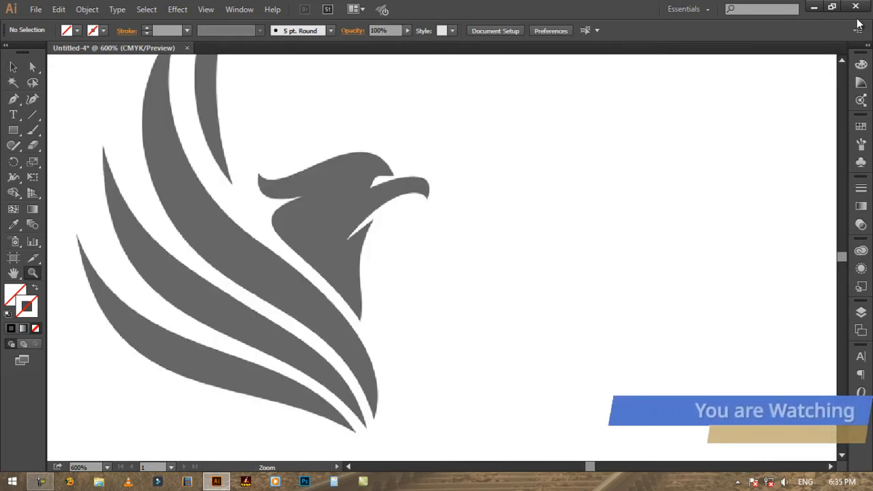
left_click(842, 62)
left_click(843, 62)
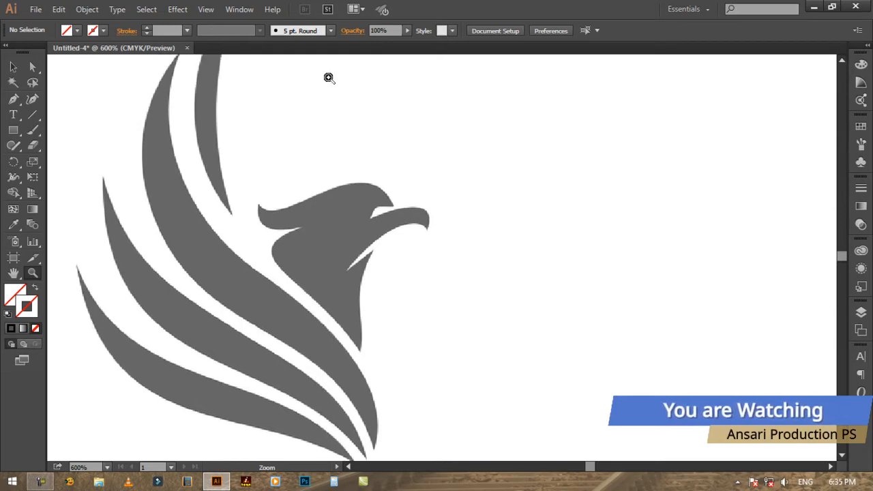
left_click(338, 468)
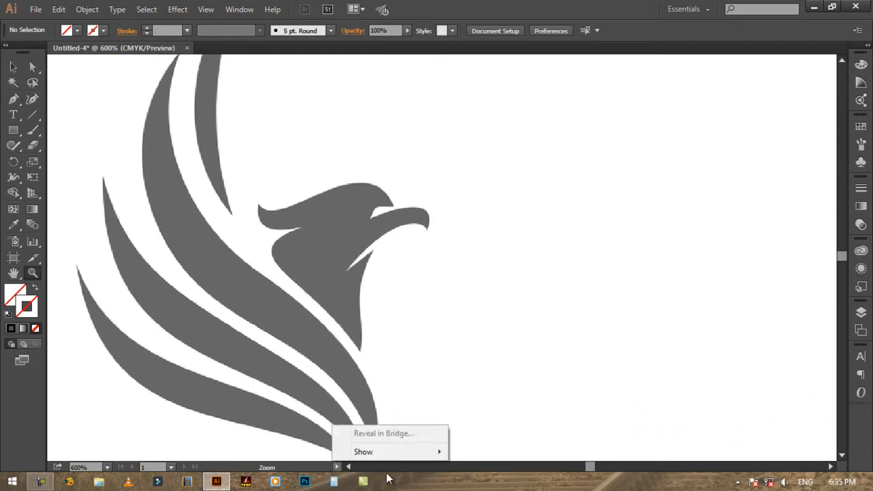
left_click(348, 468)
left_click(349, 468)
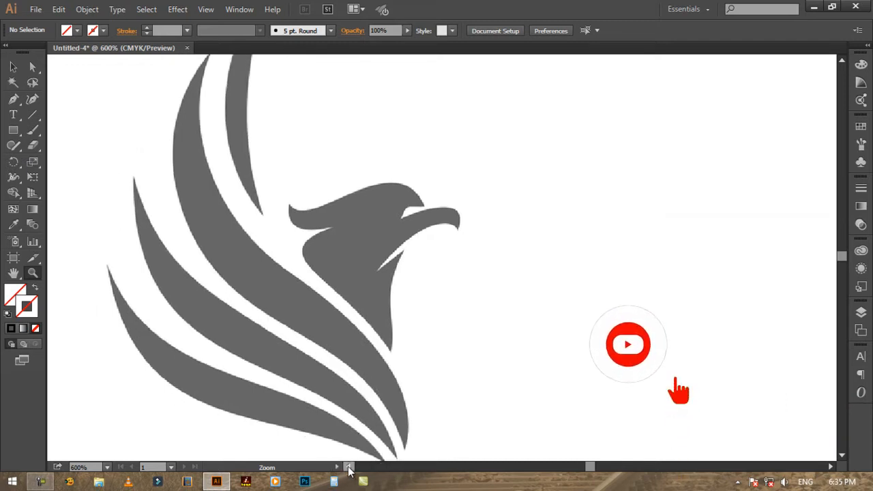
left_click(349, 468)
left_click(349, 468)
left_click(349, 469)
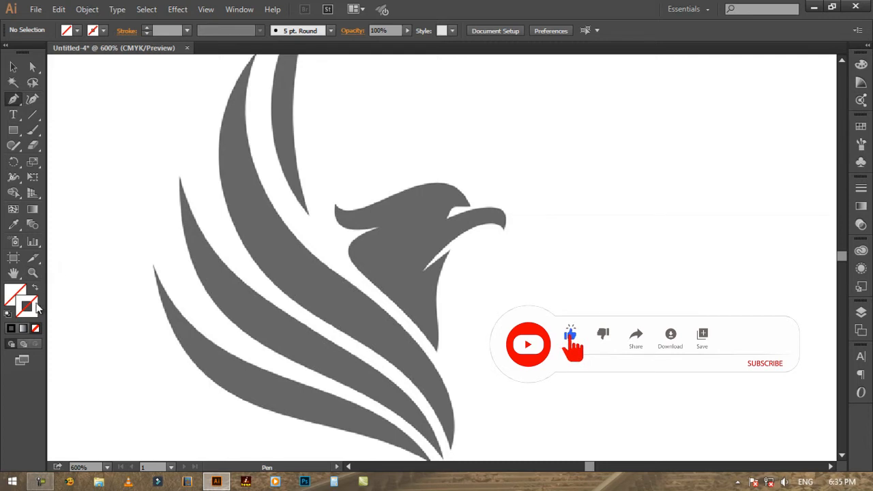
left_click(21, 328)
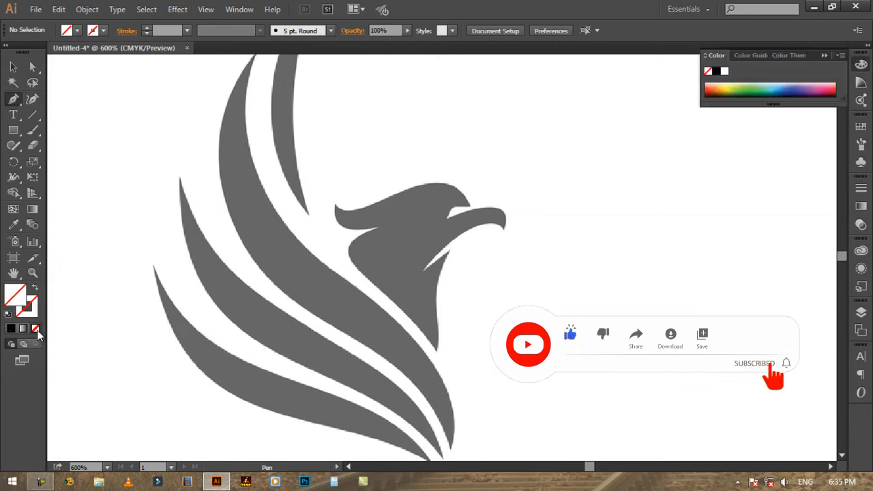
left_click(28, 305)
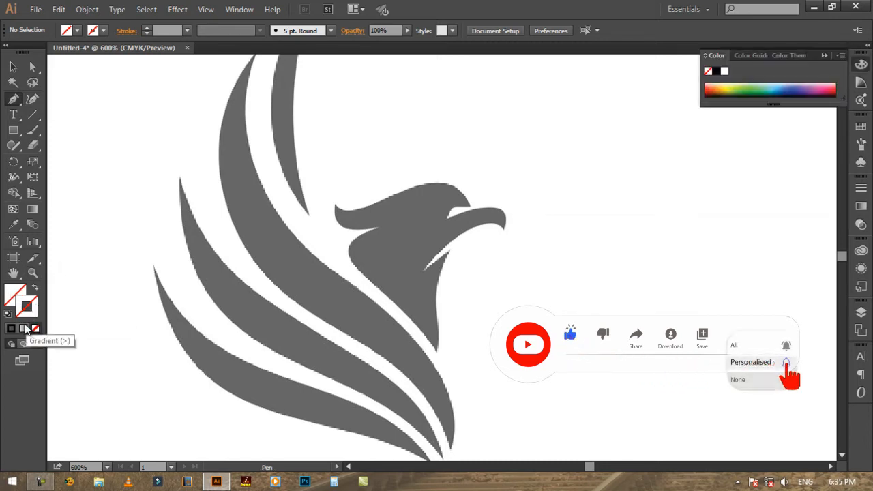
left_click(12, 330)
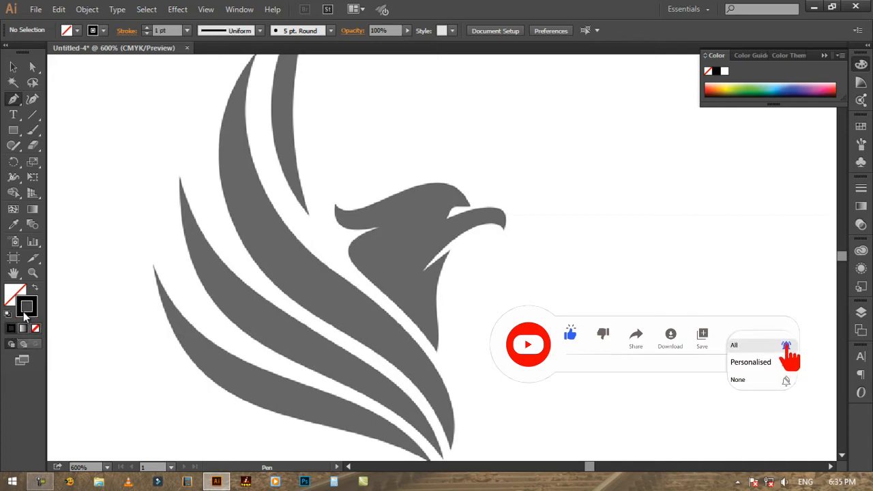
left_click(825, 56)
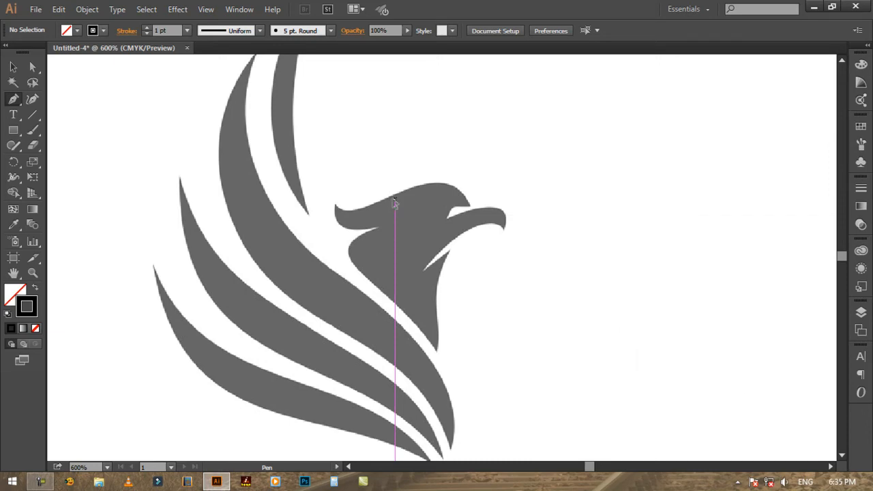
Step: Trace the top of the eagle's head with the Pen tool, from the brow tip above the beak back to the crest's rear tip
scroll(394, 204, "up", 1)
scroll(394, 204, "up", 1)
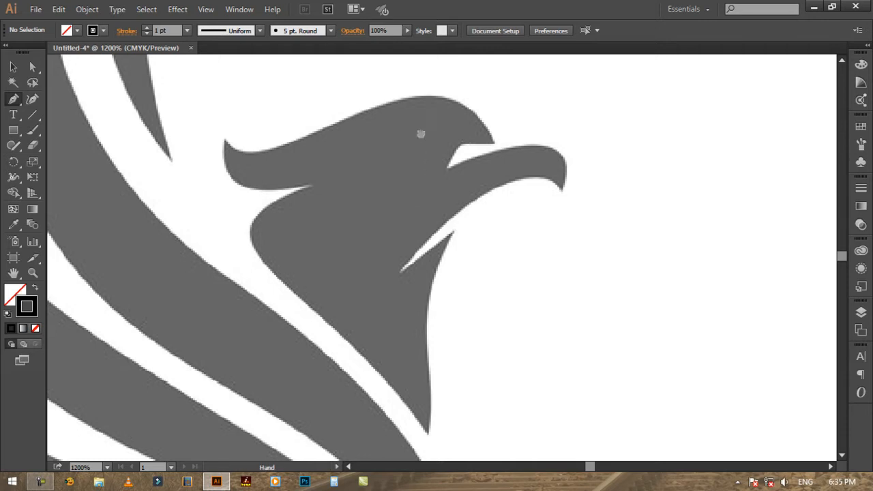
left_click_drag(421, 134, 436, 244)
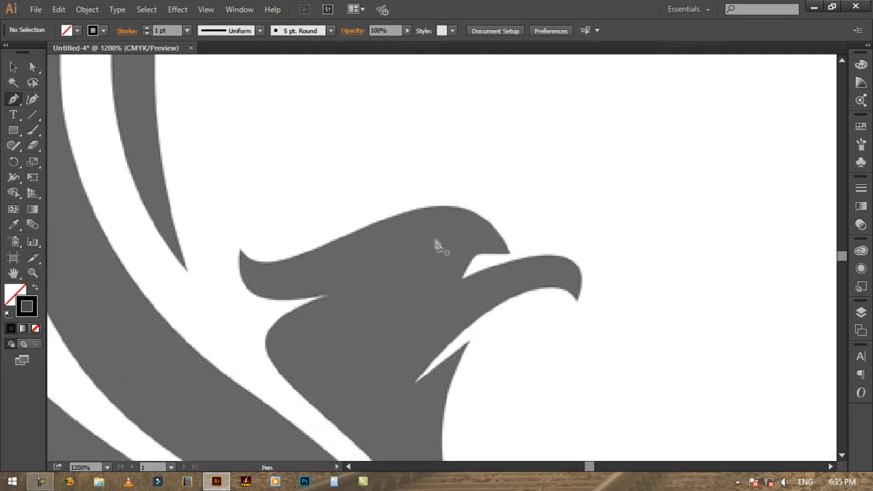
scroll(437, 244, "up", 1)
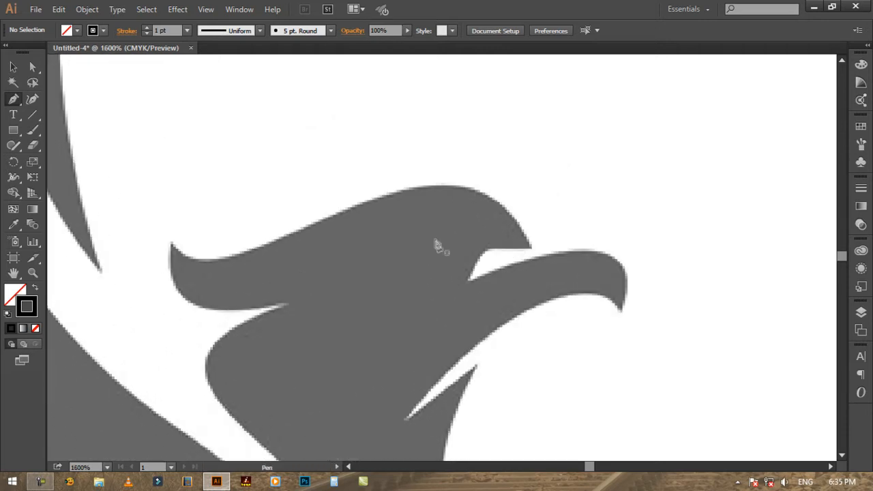
left_click(530, 248)
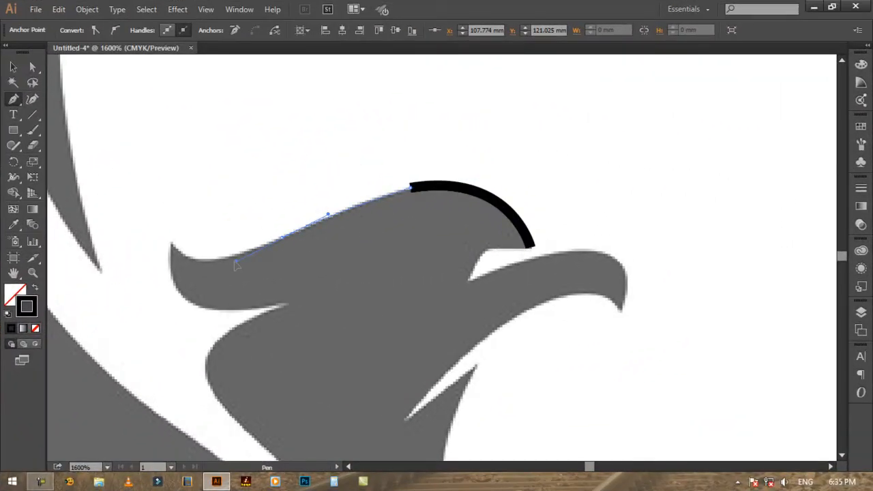
left_click(377, 236)
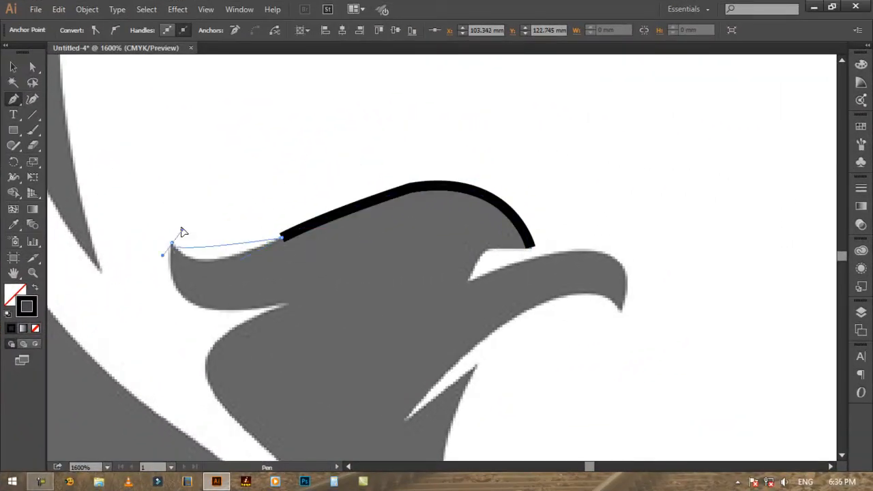
left_click_drag(157, 202, 156, 202)
left_click(172, 243)
Step: Continue the head outline under the crest, around the notch and down the back of the neck to its lower tip
left_click_drag(191, 300, 217, 310)
left_click(191, 301)
left_click_drag(285, 305, 377, 290)
left_click_drag(254, 375, 391, 299)
left_click(357, 244)
left_click_drag(438, 325, 461, 339)
left_click(438, 325)
left_click_drag(516, 386, 413, 208)
left_click_drag(483, 309, 528, 383)
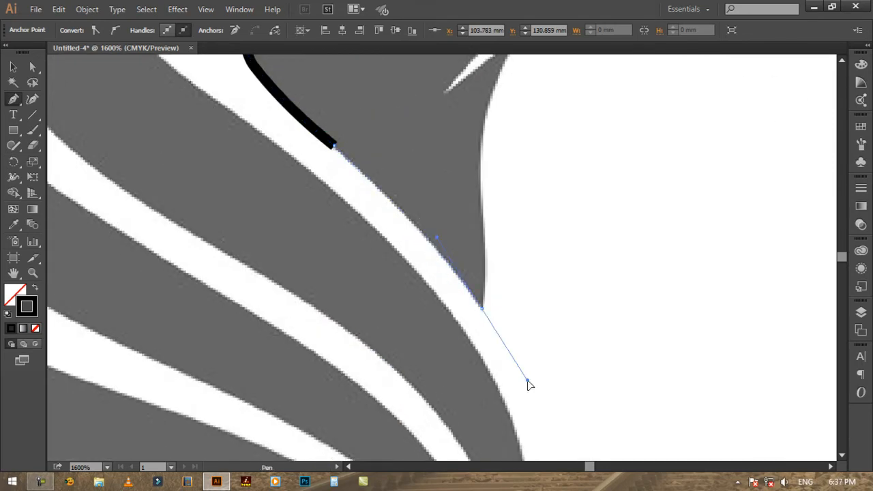
Step: Trace the front of the neck up to the throat tip, into the mouth corner and out onto the beak's underside
left_click(483, 309)
left_click_drag(529, 223, 423, 307)
left_click_drag(376, 275, 367, 219)
left_click(376, 275)
left_click_drag(411, 123, 460, 186)
left_click(411, 275)
left_click(340, 331)
left_click(428, 240)
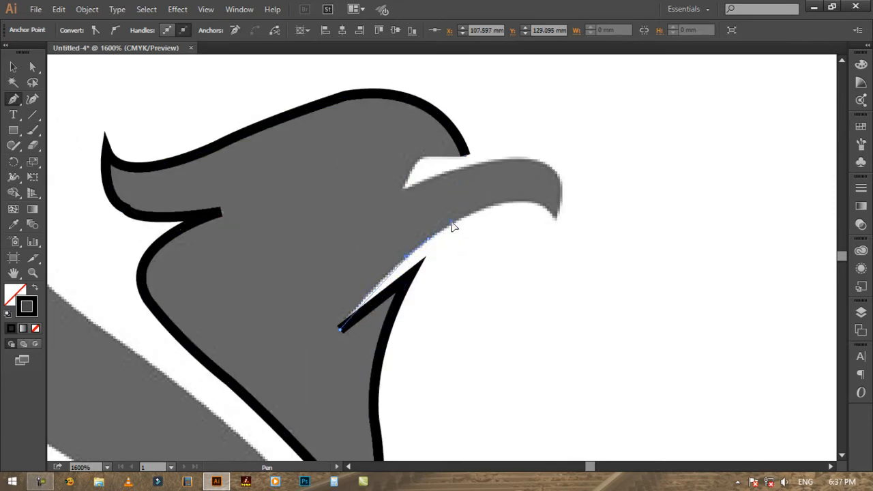
Step: Trace around the hooked beak and the eye notch, and close the head path at the brow tip
left_click_drag(554, 217, 588, 266)
left_click(554, 218)
left_click_drag(537, 161, 492, 144)
left_click(537, 161)
left_click_drag(402, 191, 316, 232)
left_click(402, 191)
left_click(421, 158)
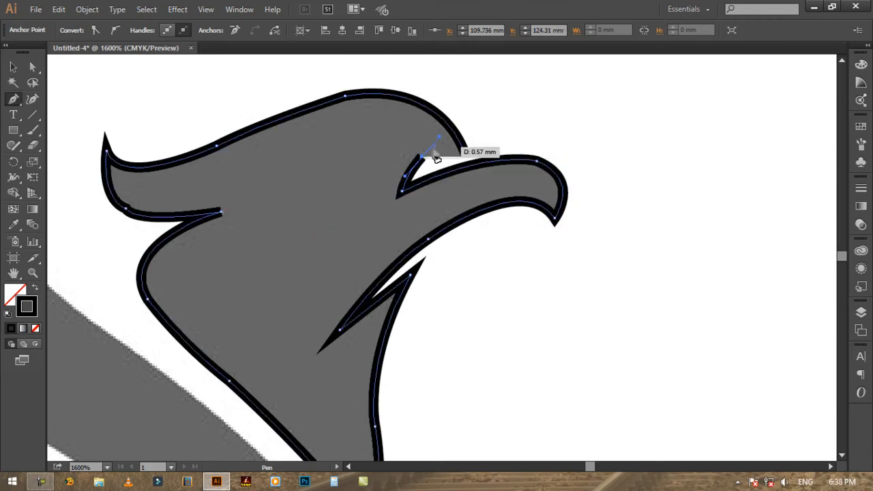
left_click(467, 155)
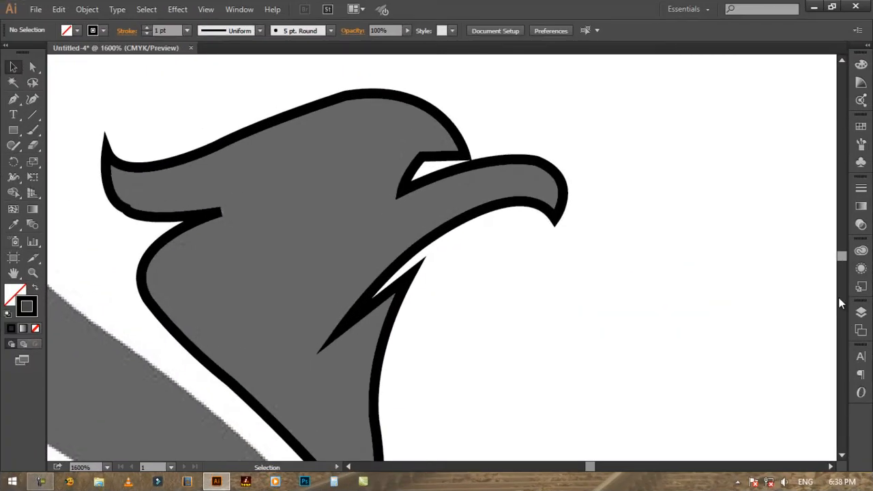
left_click(840, 304)
Step: Swap the fill and stroke of the head outline to make it solid black with no stroke
key("ctrl+0")
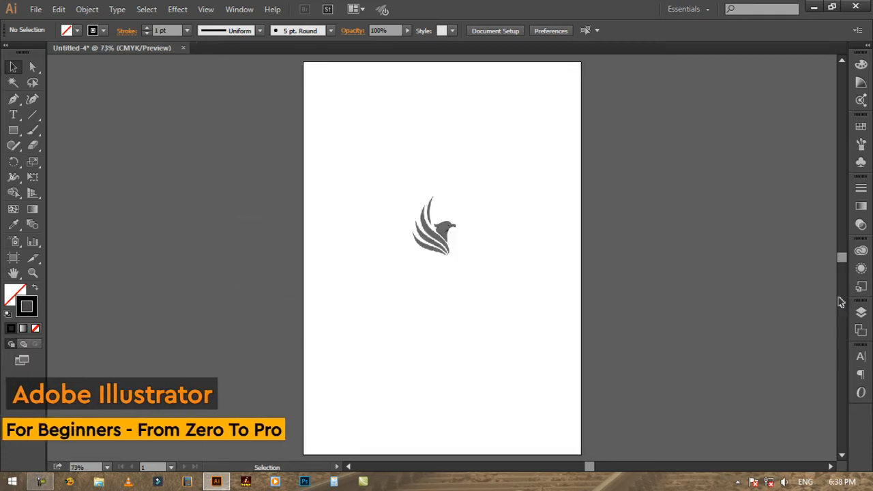
left_click(33, 273)
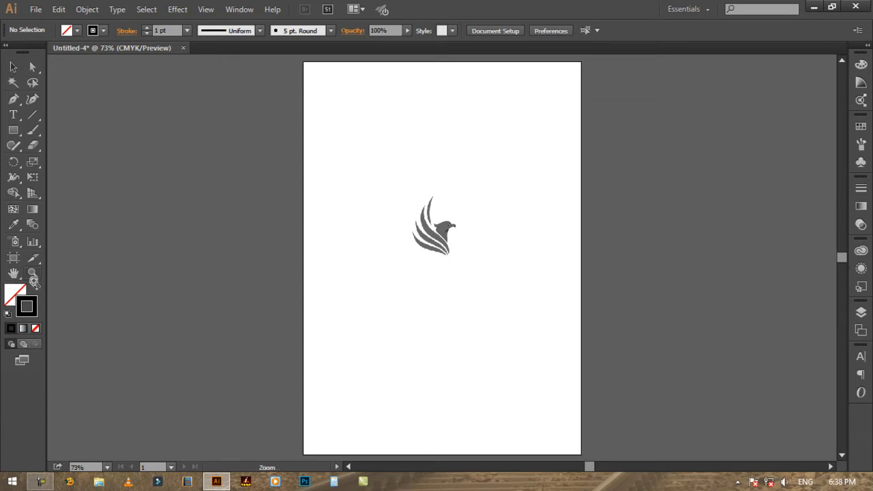
left_click_drag(392, 181, 501, 290)
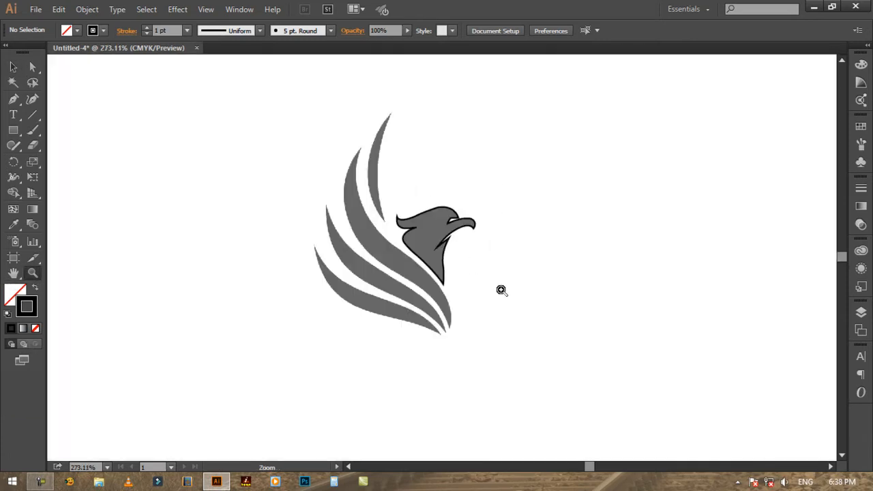
left_click_drag(294, 120, 498, 325)
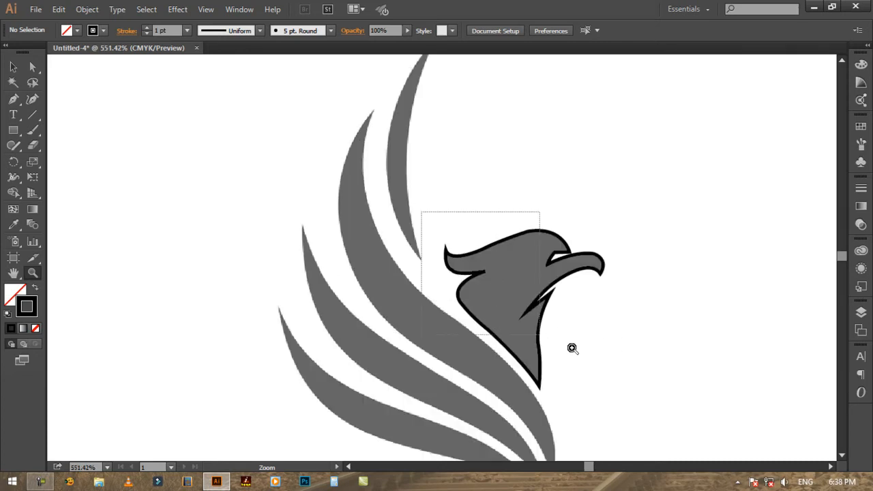
left_click_drag(572, 348, 625, 385)
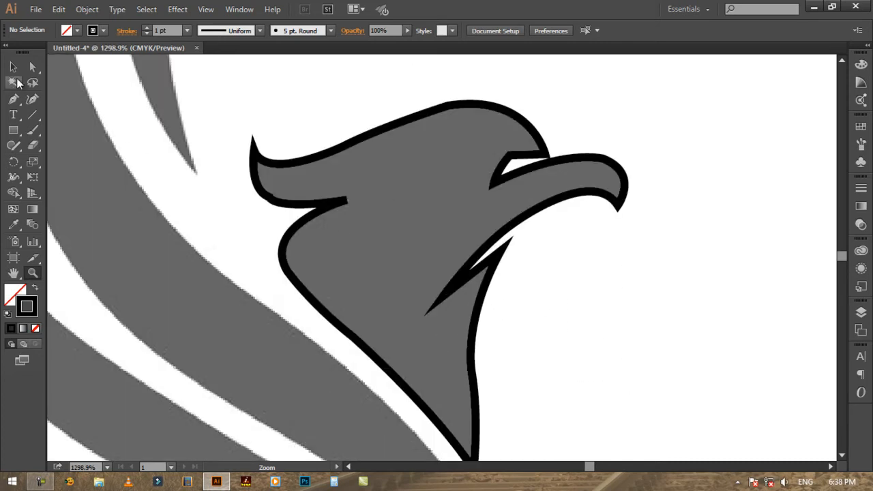
left_click(463, 276)
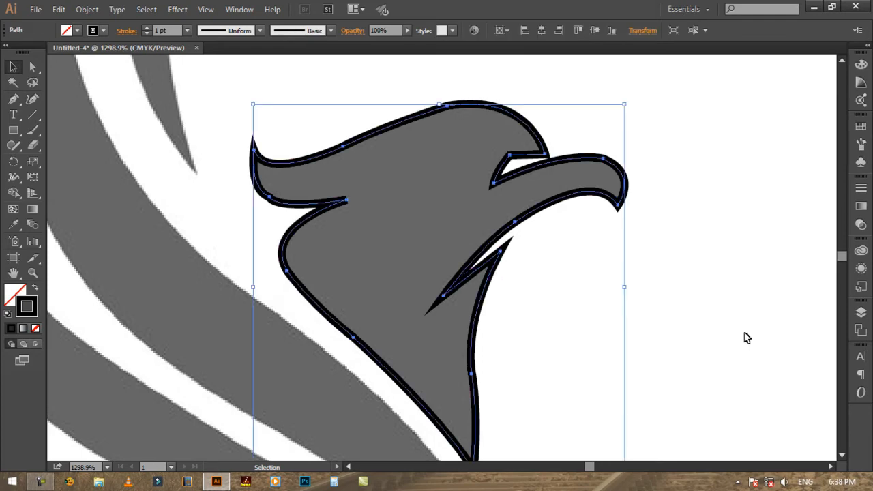
left_click(34, 289)
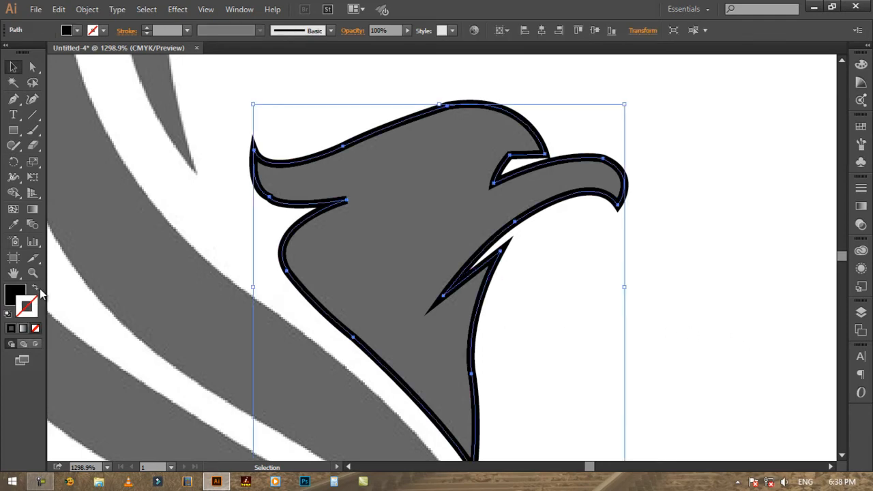
left_click(727, 272)
Step: Try moving the black head shape aside to compare it with the head in the reference image
left_click_drag(407, 290, 456, 284)
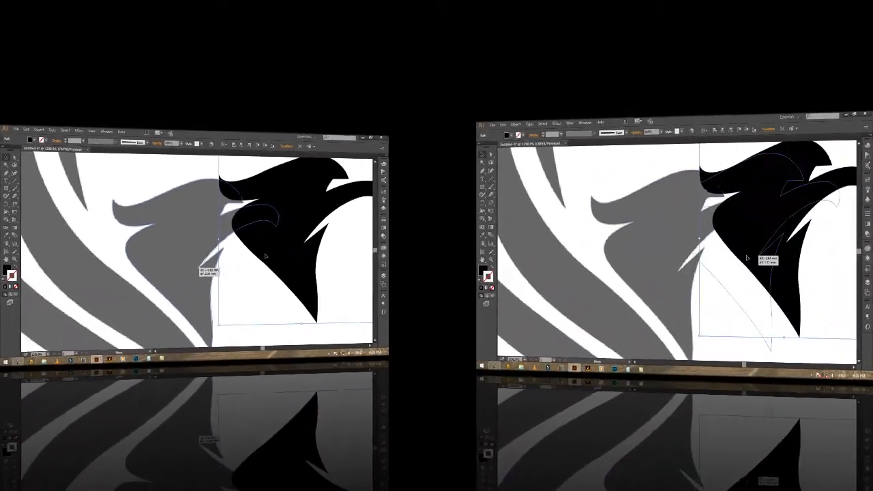
left_click(795, 281)
key("ctrl+minus")
key("ctrl+minus")
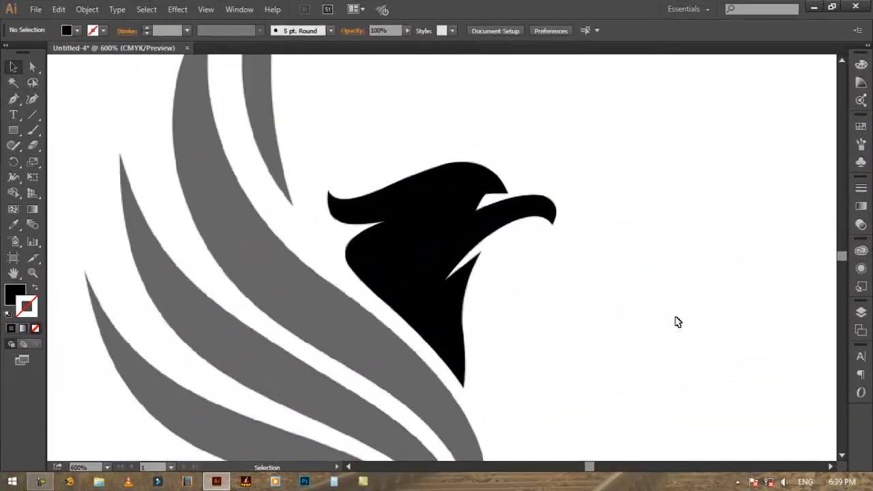
Step: With no fill and a black stroke, start tracing the topmost feather from its upper tip down the outer edge
scroll(676, 321, "up", 4)
key("ctrl+minus")
key("p")
key("shift+x")
scroll(348, 121, "up", 3)
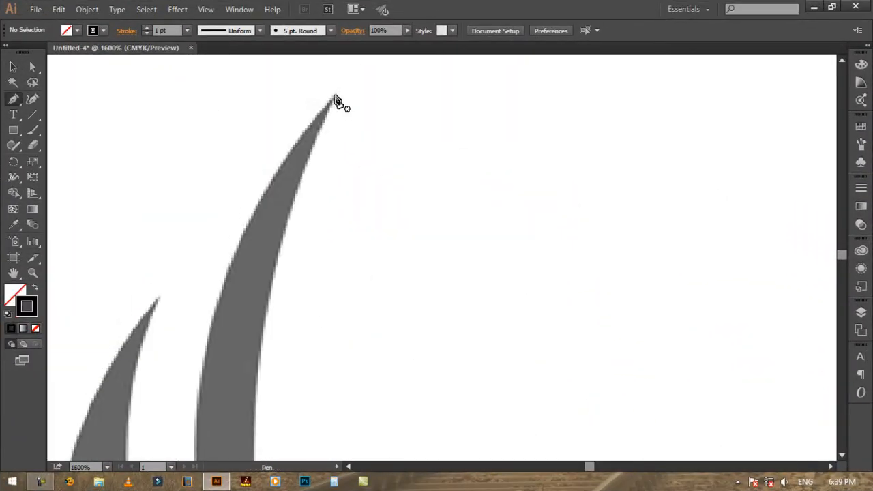
left_click(335, 94)
left_click_drag(211, 327, 170, 467)
scroll(172, 405, "down", 1)
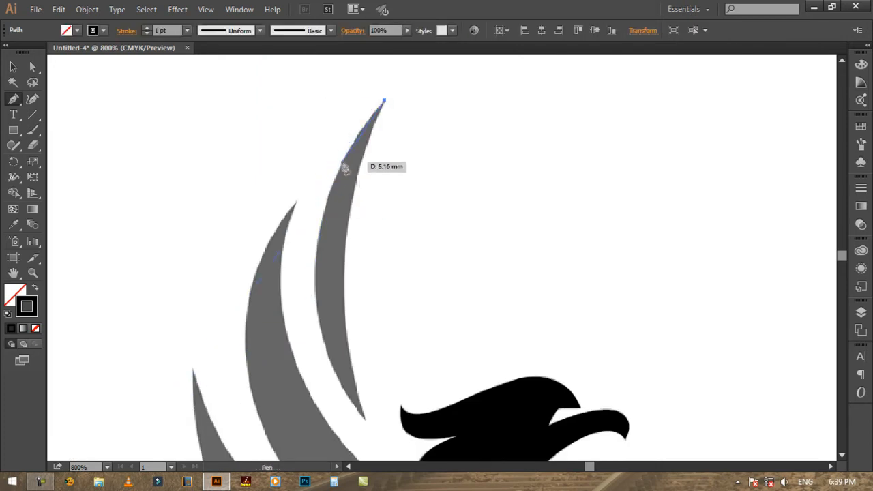
scroll(308, 273, "up", 2)
left_click_drag(263, 341, 262, 340)
left_click(301, 274)
left_click_drag(301, 275, 389, 102)
Step: Continue the topmost feather's outer edge with curved anchors down to its lower tip
left_click_drag(336, 245, 322, 316)
left_click(337, 245)
left_click_drag(336, 246, 337, 96)
left_click_drag(328, 270, 298, 117)
left_click(328, 271)
left_click_drag(394, 333, 475, 425)
left_click(394, 333)
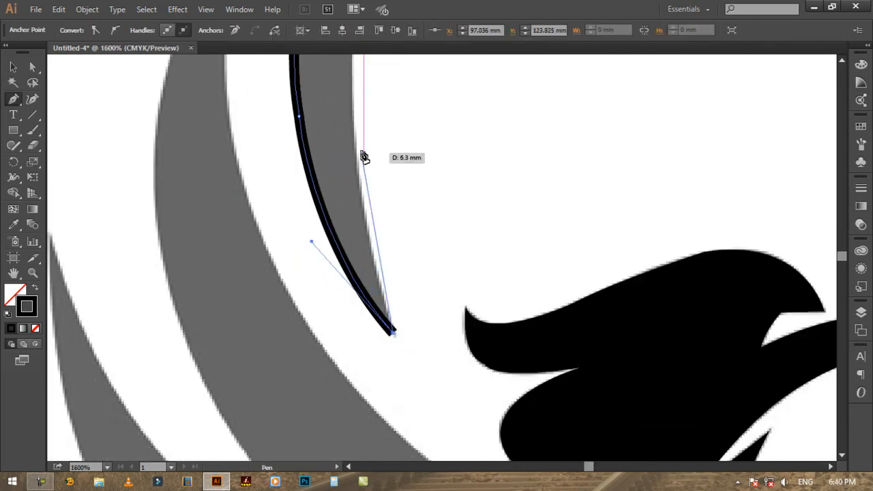
Step: Trace the topmost feather's inner edge back up and close the path at its upper tip
left_click_drag(356, 173, 341, 72)
left_click(356, 173)
left_click_drag(394, 155, 332, 375)
left_click_drag(292, 212, 302, 125)
left_click(291, 212)
left_click_drag(372, 104, 294, 261)
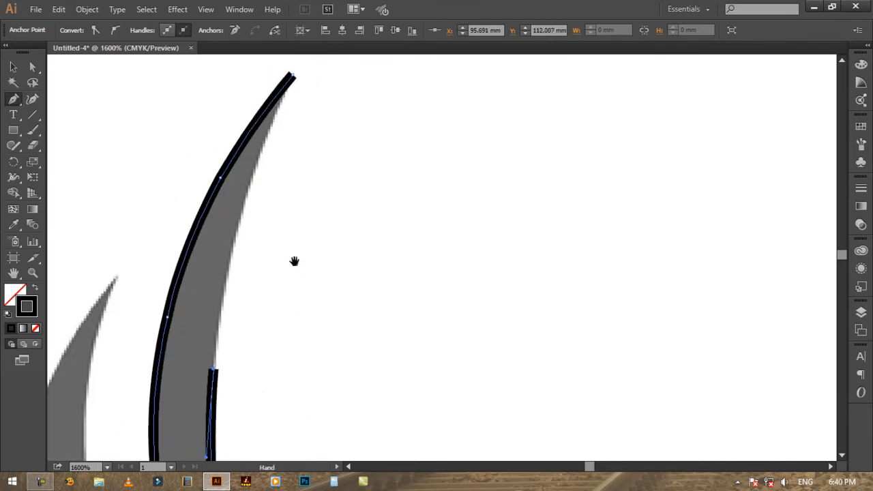
mouse_move(248, 188)
left_mouse_down()
mouse_move(273, 99)
mouse_move(289, 211)
left_mouse_up()
left_click(248, 189)
mouse_move(289, 201)
left_mouse_down()
mouse_move(321, 158)
mouse_move(322, 141)
left_mouse_up()
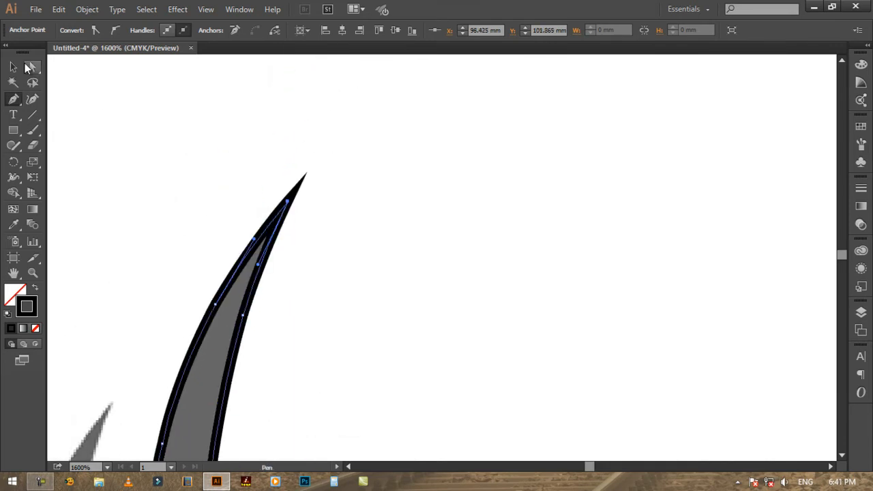
Step: Swap the topmost feather's fill and stroke to make it solid black, and deselect it
left_click(13, 66)
key("shift+x")
left_click(359, 286)
key("ctrl+minus")
key("ctrl+minus")
key("ctrl+minus")
key("ctrl+minus")
left_click_drag(639, 396, 573, 206)
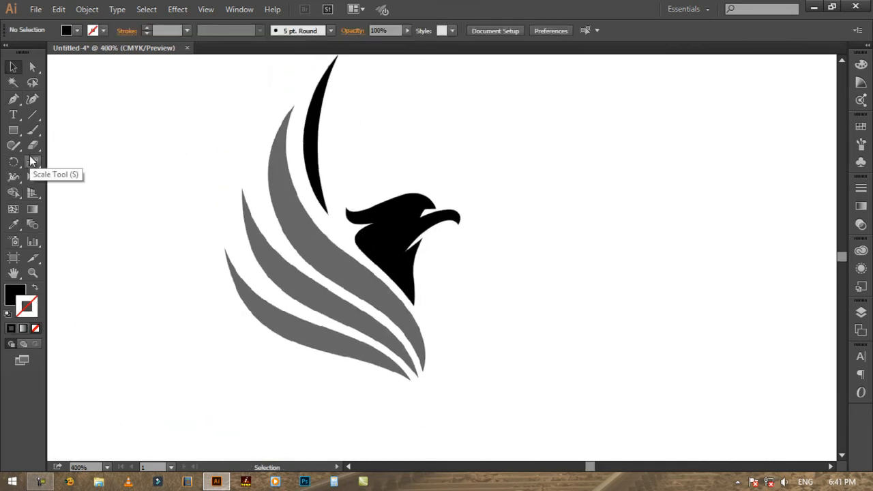
Step: Trace the second feather with a black stroke and no fill, from its upper tip down the edge facing the head
left_click(13, 99)
key("ctrl+plus")
key("ctrl+plus")
mouse_move(113, 143)
left_mouse_down()
mouse_move(246, 371)
mouse_move(247, 315)
left_mouse_up()
left_click(278, 121)
left_click_drag(312, 347, 312, 284)
mouse_move(310, 277)
left_mouse_down()
mouse_move(396, 419)
mouse_move(390, 401)
left_mouse_up()
key("shift+x")
left_click_drag(385, 335, 337, 195)
left_click(406, 246)
Step: Carry the second feather's path around its lower tip and back along its lower edge
left_click_drag(437, 365, 419, 440)
left_click(437, 366)
left_click_drag(341, 237, 264, 189)
left_click(341, 237)
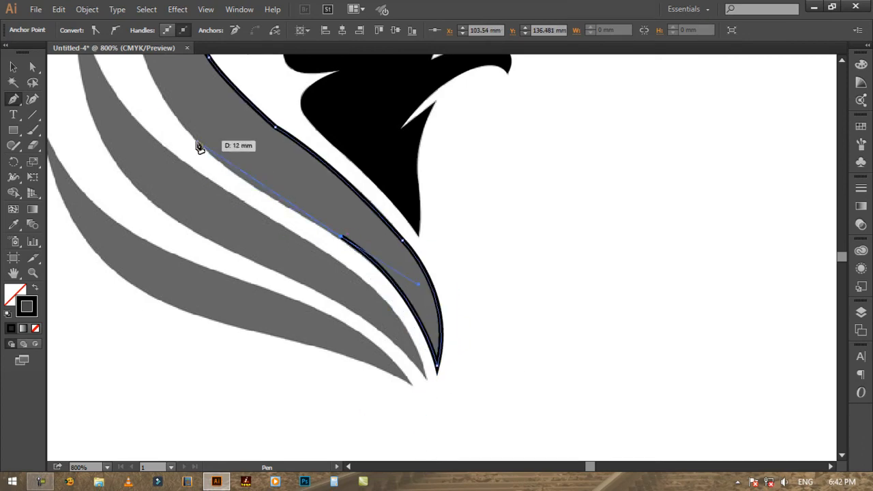
left_click_drag(196, 140, 138, 91)
left_click(196, 141)
Step: Close the second feather's path at its upper tip and make it solid black with no stroke
left_click_drag(197, 141, 270, 258)
key("ctrl+equal")
left_click_drag(165, 116, 140, 77)
left_click(164, 206)
left_click_drag(164, 206, 123, 347)
mouse_move(192, 93)
left_mouse_down()
mouse_move(248, 83)
mouse_move(290, 115)
mouse_move(289, 102)
left_mouse_up()
key("v")
key("shift+x")
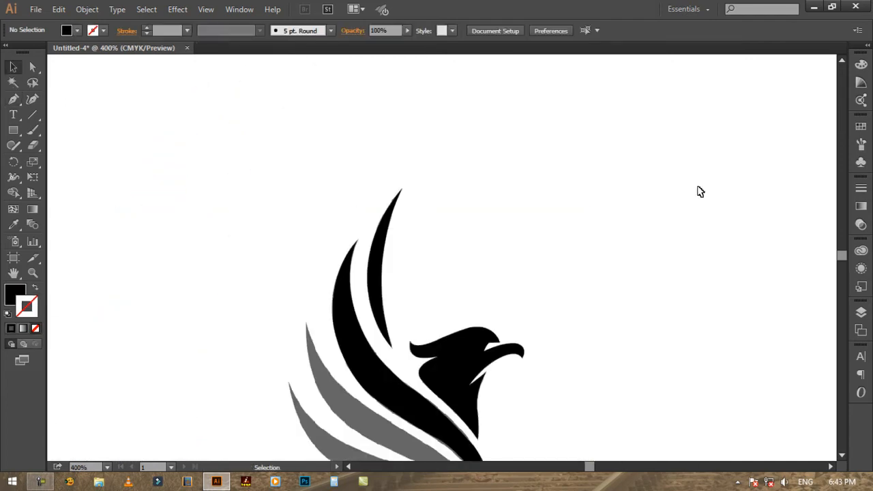
Step: Start tracing the third feather from its upper tip down its upper edge, using no fill and a black stroke
scroll(698, 189, "down", 3)
key("p")
left_click_drag(285, 88, 357, 130)
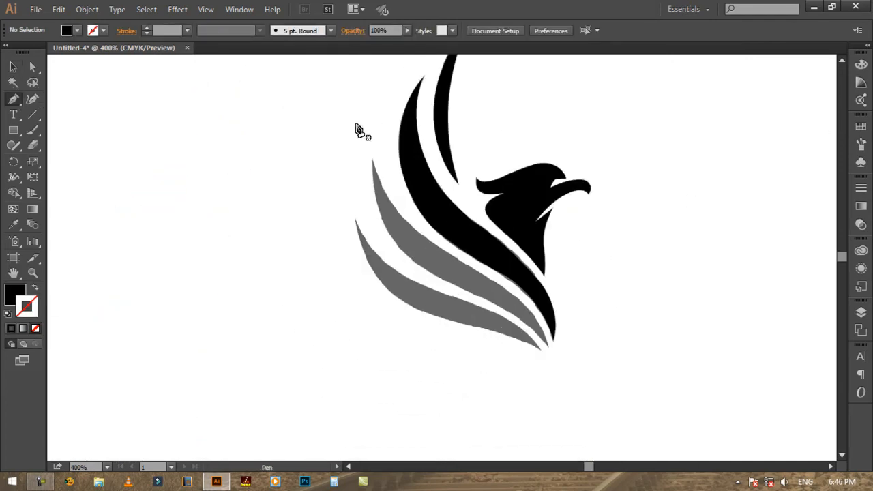
scroll(320, 129, "up", 5)
left_click(293, 104)
mouse_move(383, 278)
left_mouse_down()
mouse_move(436, 326)
mouse_move(458, 370)
left_mouse_up()
left_click(383, 278)
key("shift+x")
Step: Continue tracing the third feather's upper edge to its pointed lower tip
left_click_drag(517, 397, 353, 263)
mouse_move(393, 277)
left_mouse_down()
mouse_move(506, 333)
mouse_move(511, 344)
left_mouse_up()
left_click(394, 277)
left_click_drag(484, 355, 334, 177)
left_click_drag(404, 205, 502, 271)
left_click(404, 204)
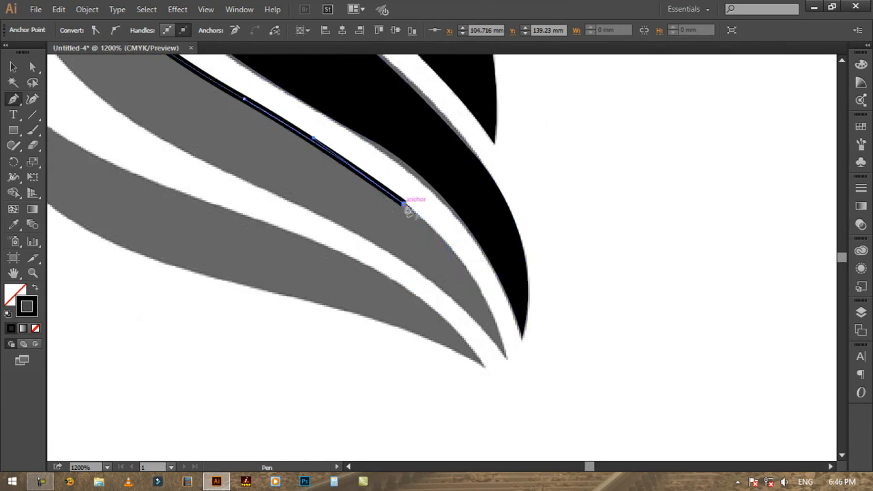
left_click_drag(505, 357, 527, 449)
left_click(506, 357)
Step: Trace the third feather's lower edge back up and close the path at its upper tip
left_click_drag(333, 222, 221, 174)
left_click(334, 222)
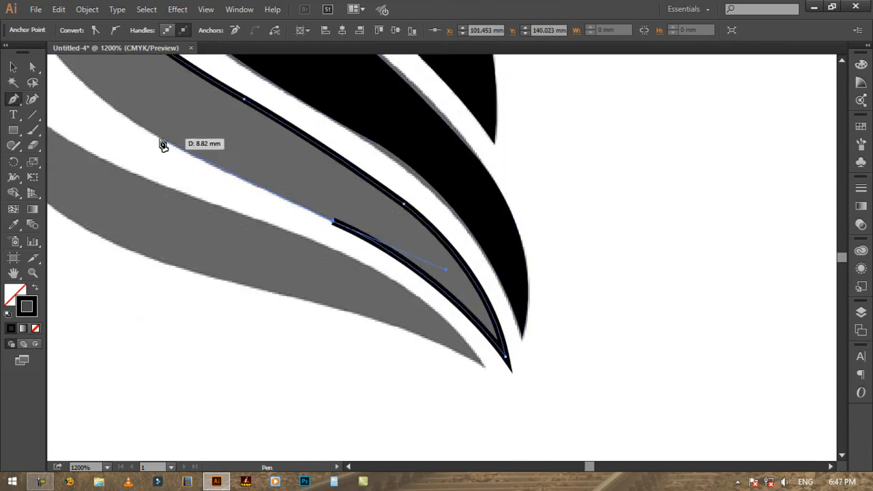
left_click_drag(110, 106, 73, 76)
left_click(110, 105)
left_click_drag(110, 106, 494, 386)
left_click_drag(389, 247, 346, 146)
left_click(389, 248)
mouse_move(402, 58)
left_mouse_down()
mouse_move(345, 225)
mouse_move(307, 139)
left_mouse_up()
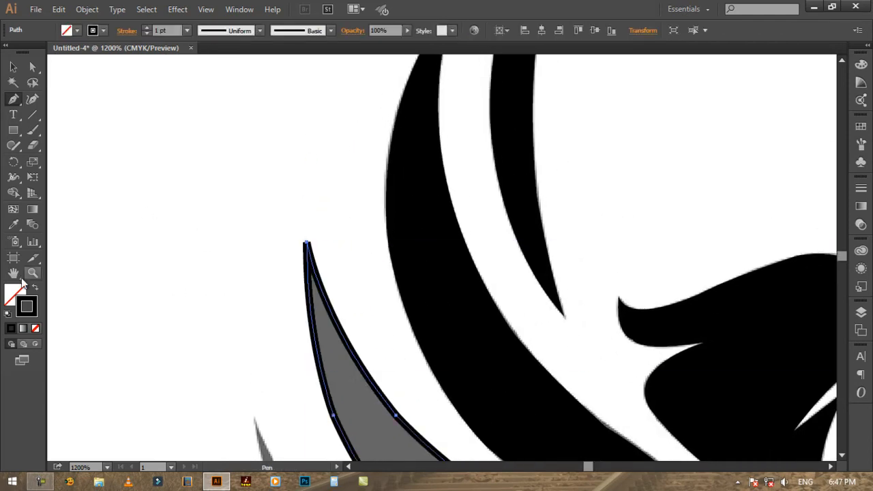
Step: Swap the third feather's fill and stroke to make it solid black, and deselect it
left_click(35, 288)
key("v")
left_click(187, 188)
Step: With no fill and a black stroke, start tracing the lowest feather from its upper tip along the upper edge
scroll(188, 192, "down", 5)
left_click(34, 286)
key("p")
left_click(198, 117)
left_click_drag(336, 279, 453, 359)
left_click(336, 281)
left_click_drag(503, 352, 283, 182)
Step: Continue tracing the lowest feather's upper edge to its pointed lower tip
left_click(504, 353)
left_click_drag(445, 250, 537, 302)
left_click(445, 251)
left_click_drag(535, 336, 587, 407)
left_click(535, 336)
Step: Trace the lowest feather's underside from its lower tip back towards the upper tip
left_click_drag(369, 273, 293, 259)
left_click(368, 273)
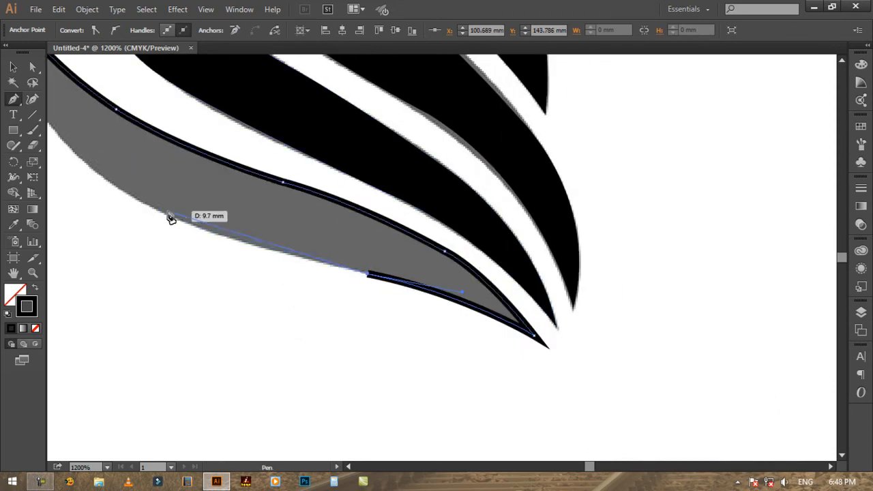
left_click_drag(172, 217, 567, 392)
left_click(172, 217)
left_click_drag(423, 270, 384, 198)
left_click(423, 271)
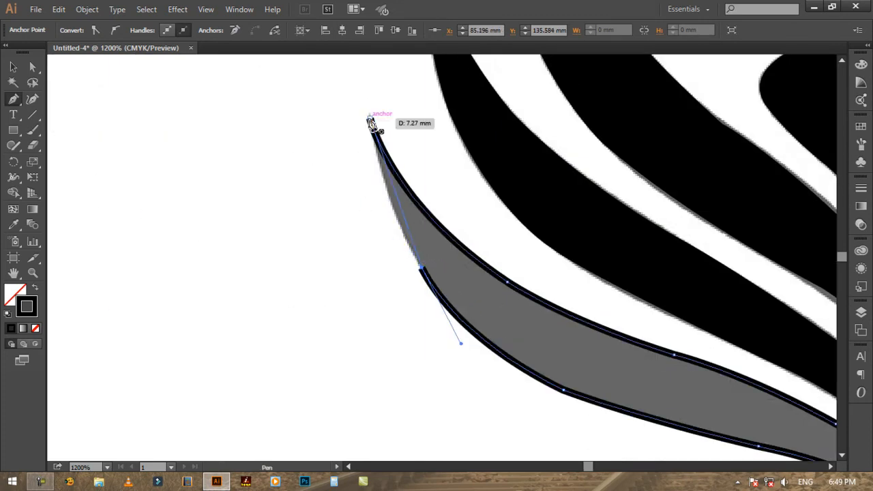
Step: Close the lowest feather's path at its upper tip and make it solid black with no stroke
left_click_drag(372, 121, 370, 209)
left_click_drag(370, 208, 342, 87)
key("v")
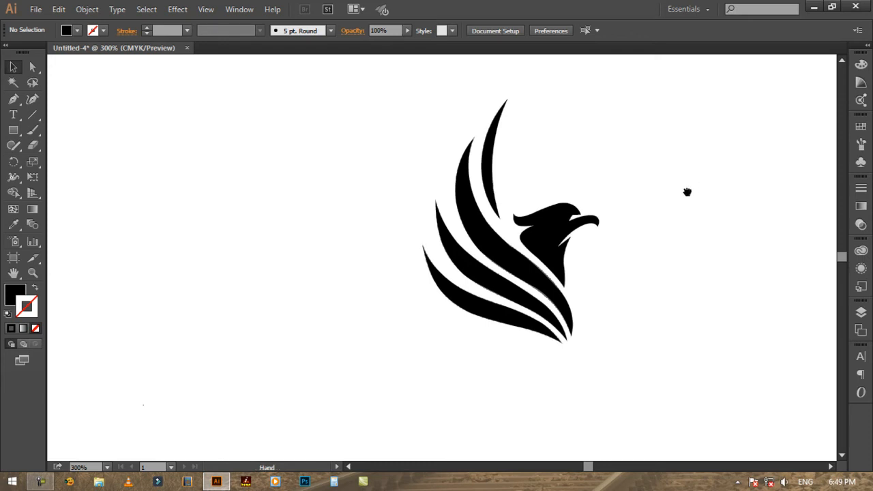
Step: Select the traced head and all four feathers and group them
left_click_drag(687, 192, 591, 216)
left_click_drag(215, 99, 653, 443)
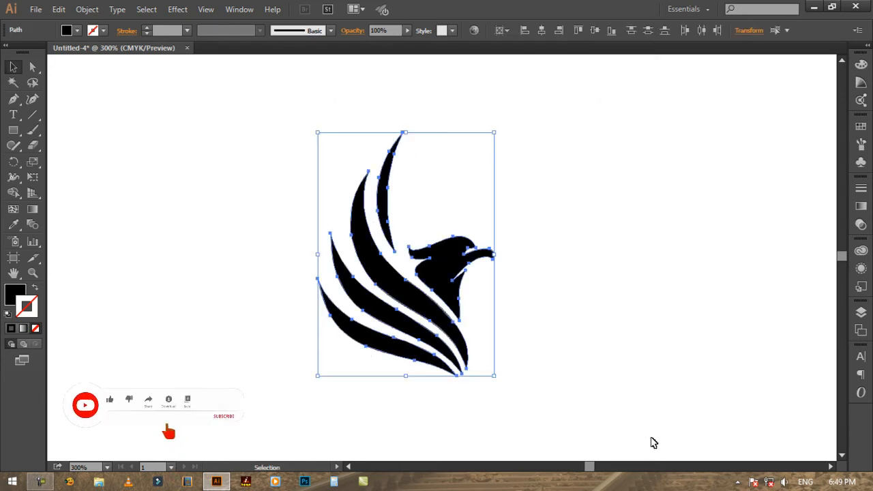
right_click(443, 274)
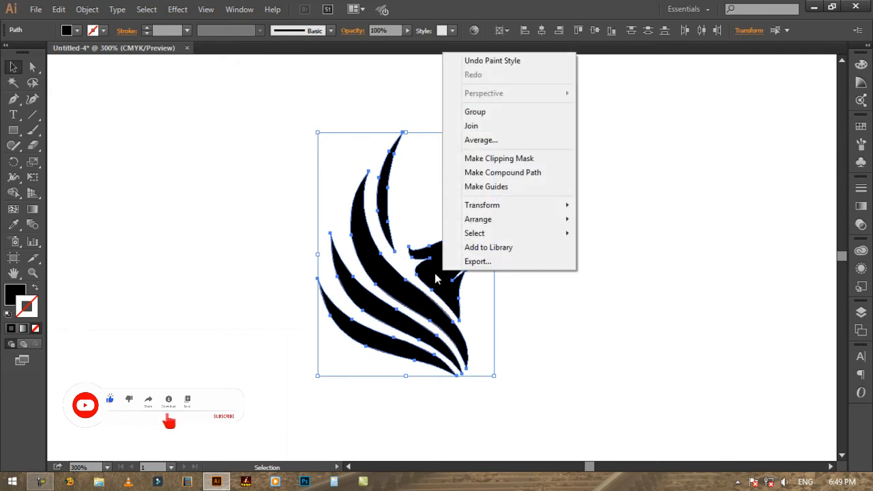
left_click(458, 112)
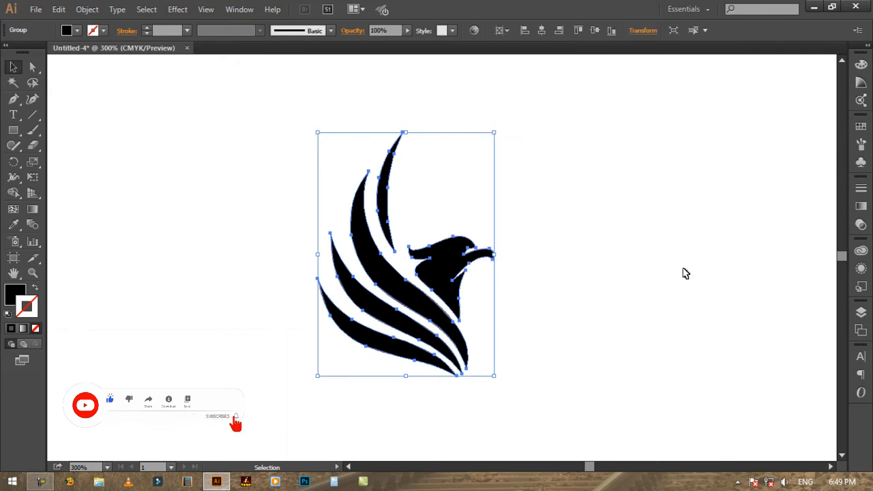
left_click(686, 274)
Step: Move the grouped black logo up and to the left of the grey reference image, and deselect it
left_click(475, 268)
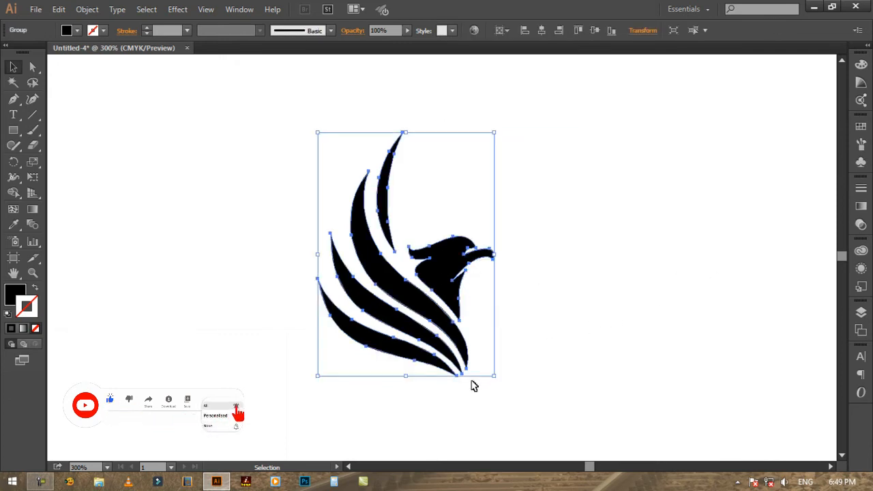
left_click_drag(618, 154, 618, 156)
left_click_drag(454, 236, 307, 260)
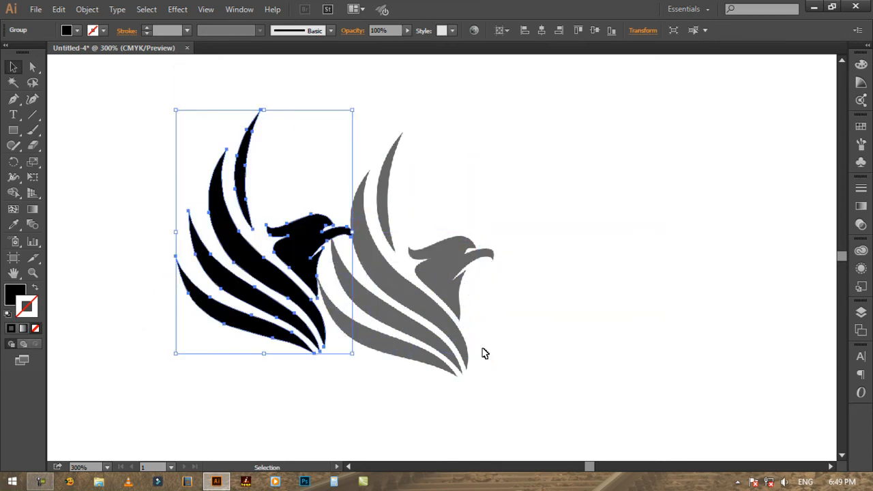
left_click(521, 337)
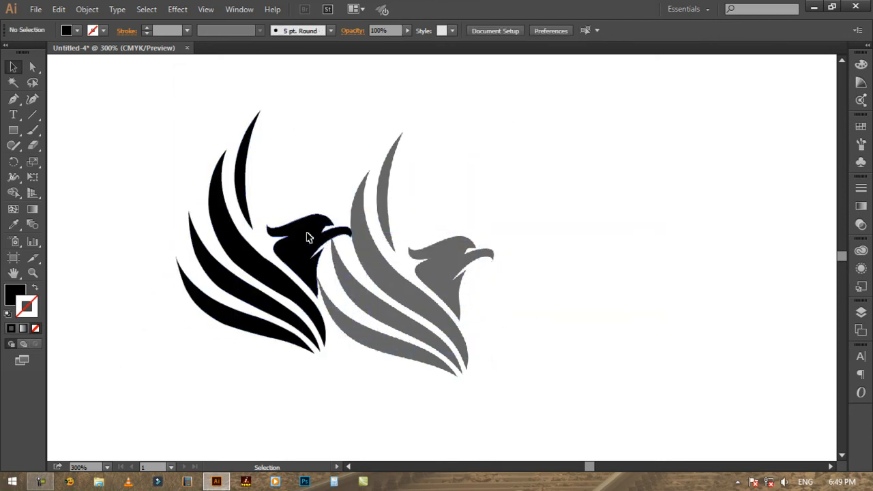
Step: Move the grouped logo back to the right over part of the reference image and compare their edges up close
left_click_drag(341, 236, 447, 222)
left_click(195, 373)
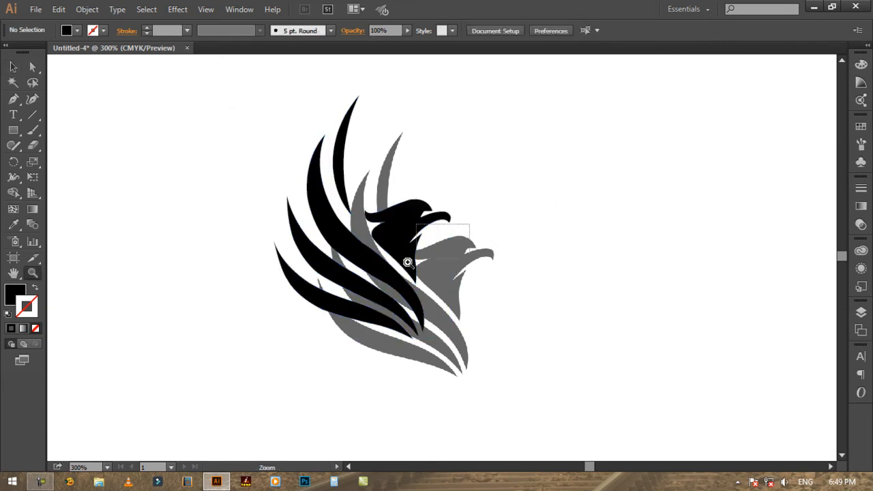
left_click_drag(408, 262, 412, 267)
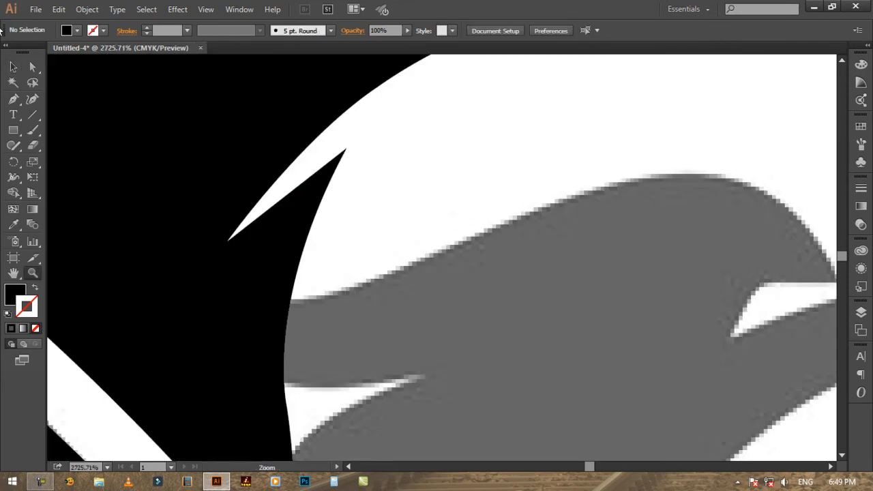
Step: Move the grouped black logo farther right over the grey reference image to compare their head shapes, and deselect it
left_click(15, 66)
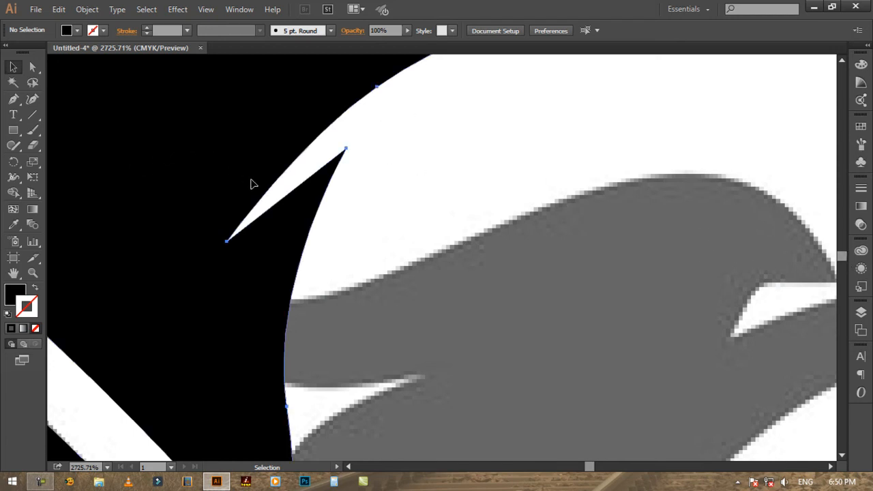
left_click_drag(250, 185, 398, 221)
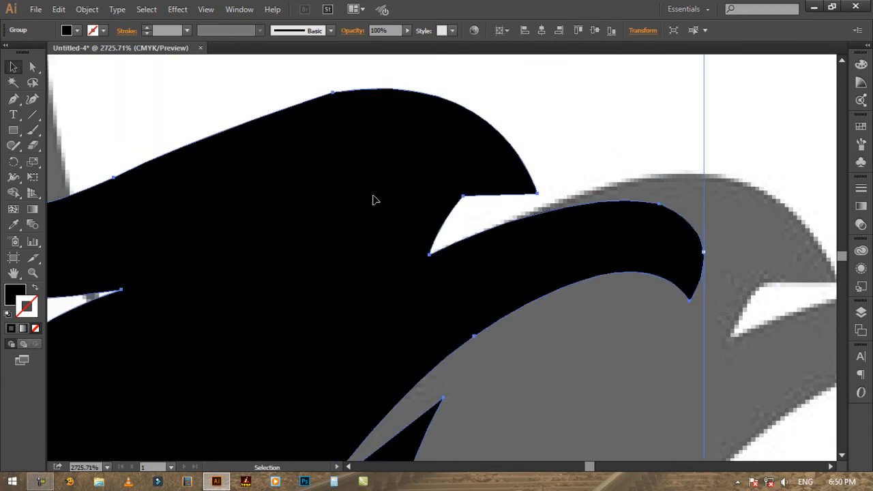
left_click_drag(339, 194, 456, 191)
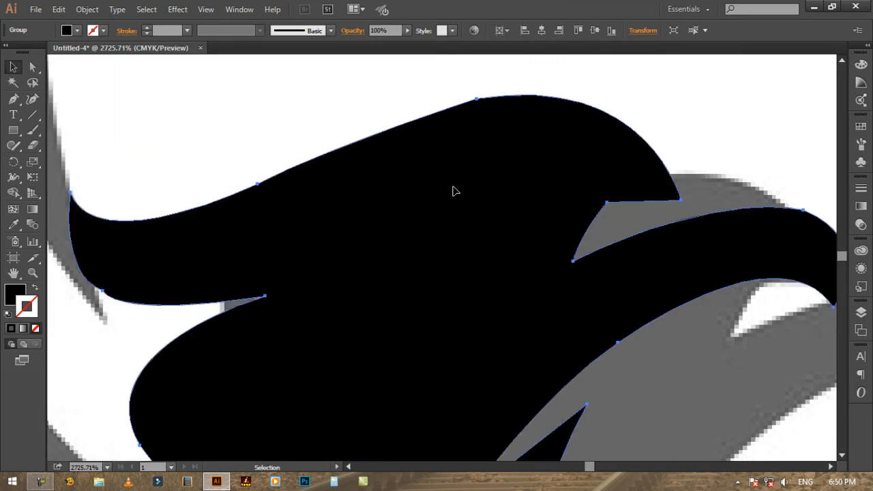
left_click(308, 99)
Step: Move the grouped black logo off the reference image, placing it to the right of the grey eagle
key("ctrl+minus")
key("ctrl+minus")
key("ctrl+minus")
key("ctrl+minus")
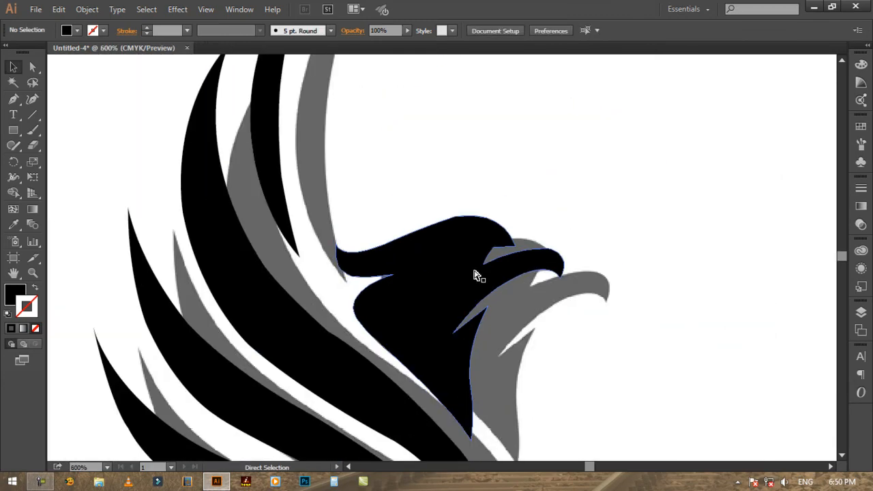
key("ctrl+minus")
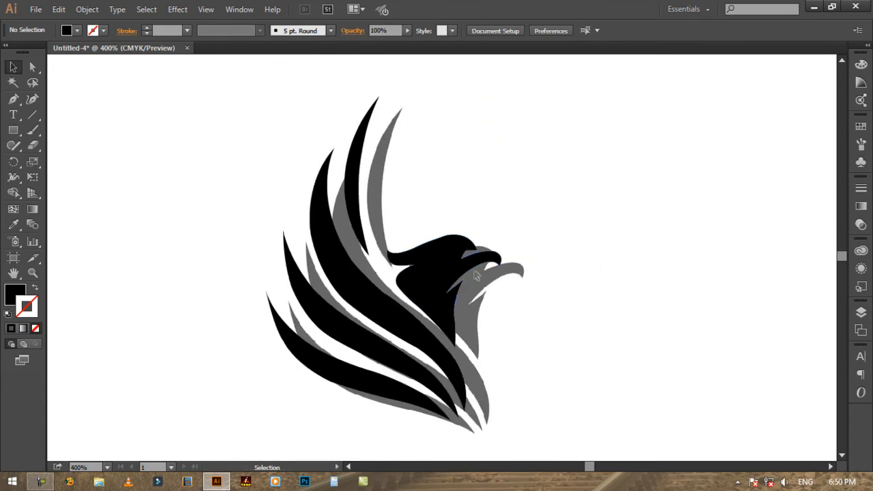
left_click_drag(429, 293, 686, 268)
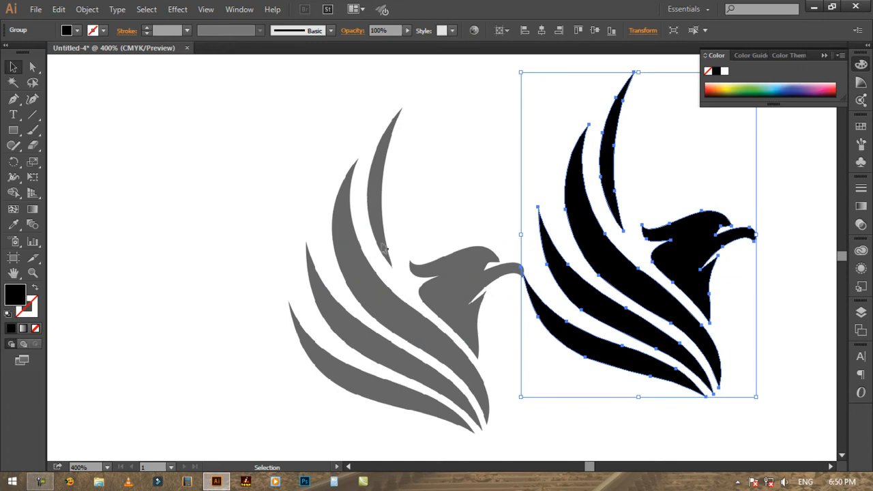
Step: Try recolouring the traced logo with the Eyedropper by sampling grey from the reference eagle's large feather, and deselect it
left_click(15, 226)
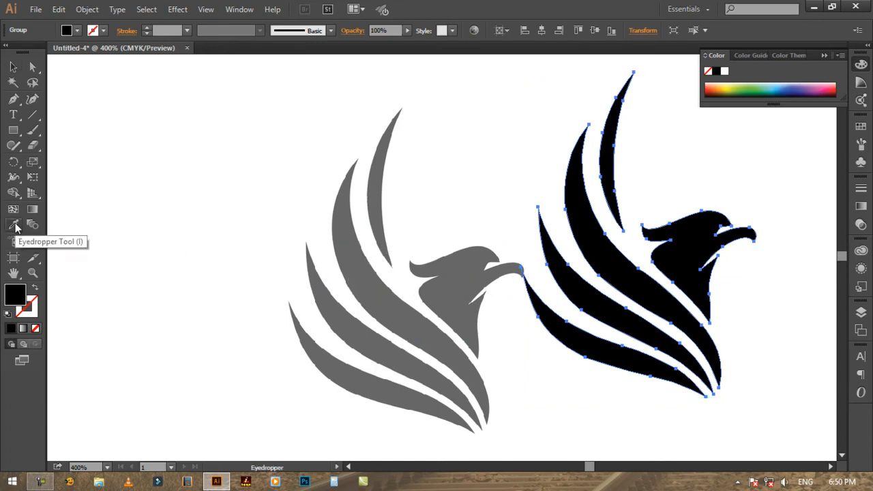
left_click(382, 295)
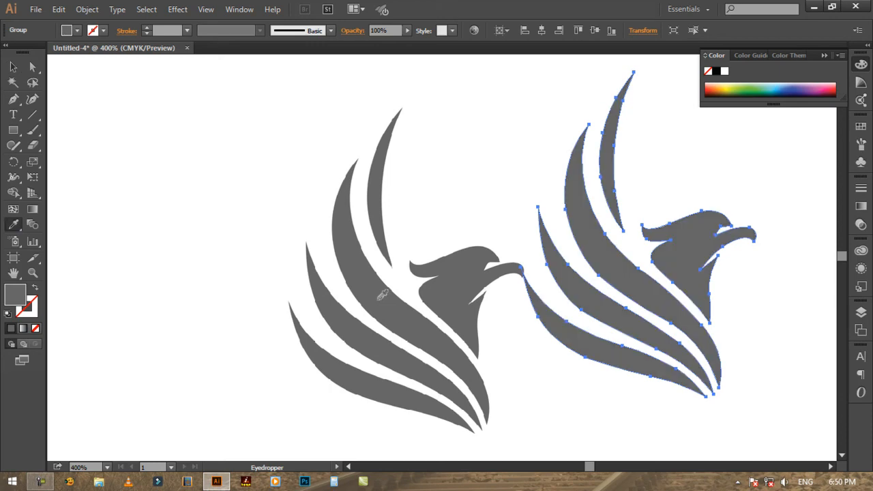
left_click(13, 66)
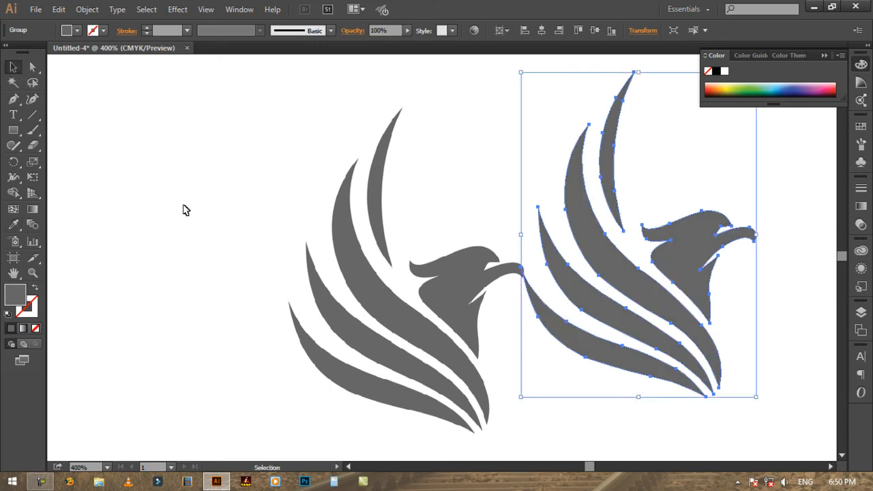
left_click(183, 210)
Step: Undo the grey recolouring of the traced logo and deselect it
key("ctrl+z")
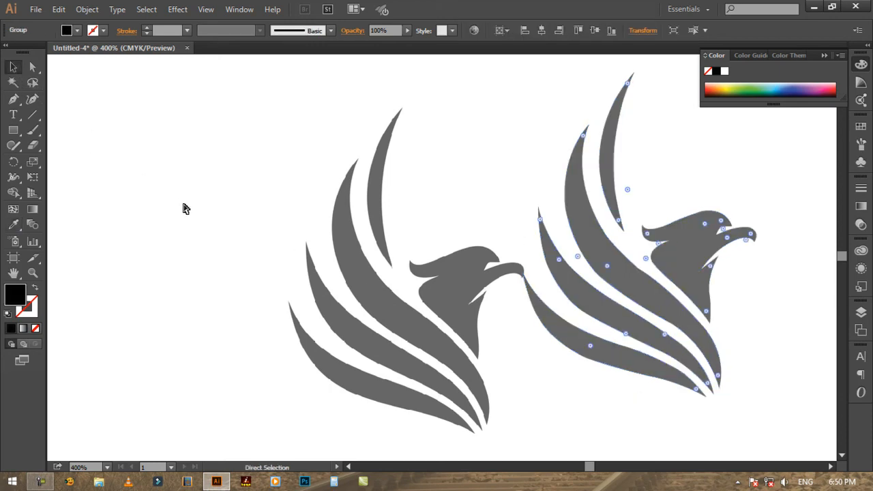
key("ctrl+z")
left_click(184, 208)
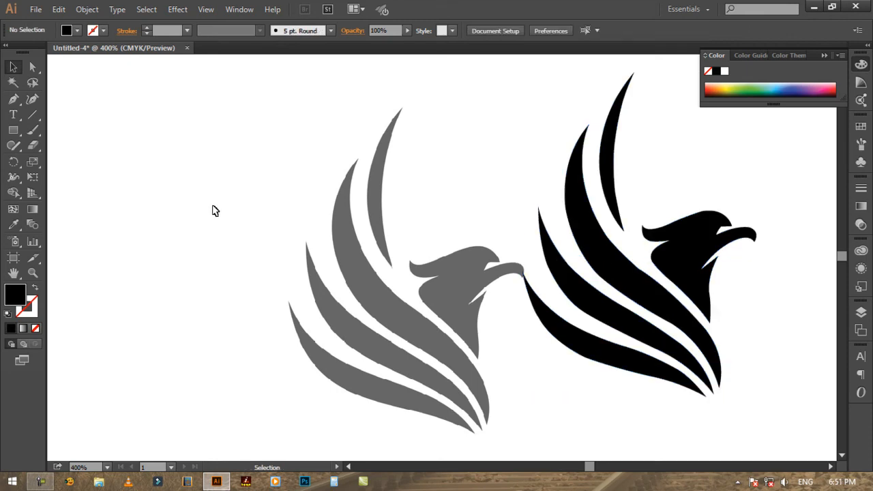
Step: Select the black logo group, fill it with grey sampled from the reference eagle's head using the Eyedropper, and deselect it
left_click(688, 259)
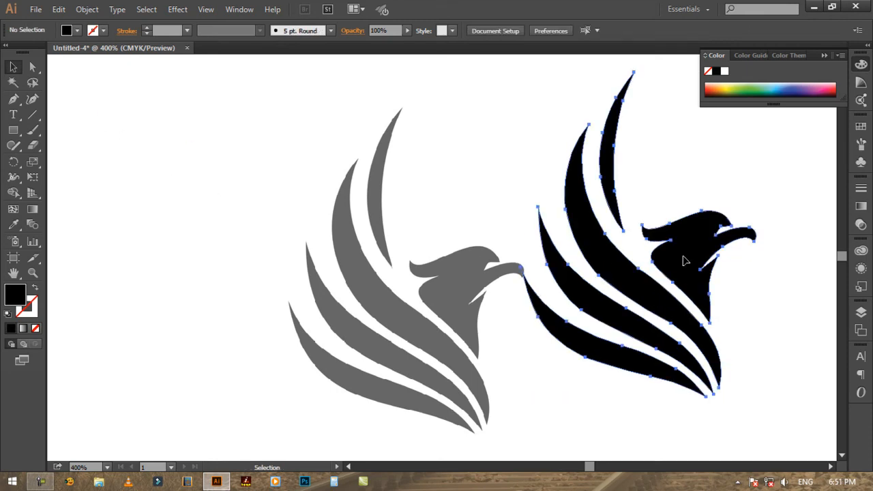
left_click(13, 228)
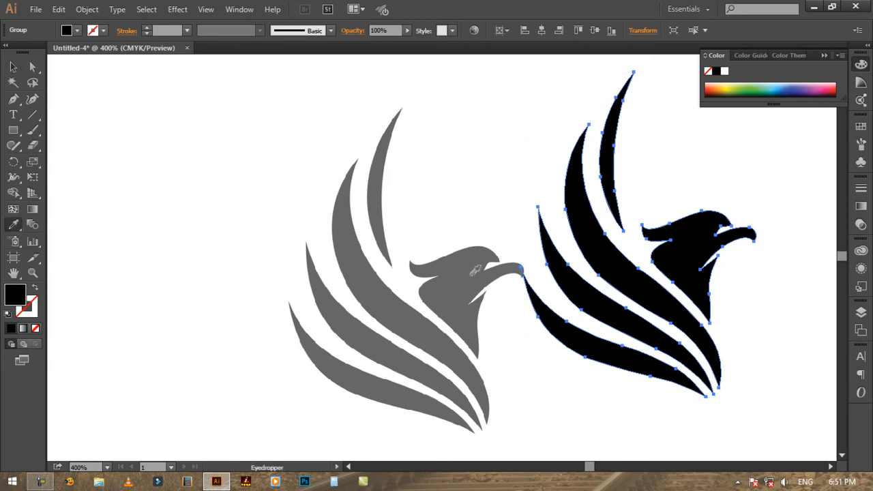
left_click(473, 274)
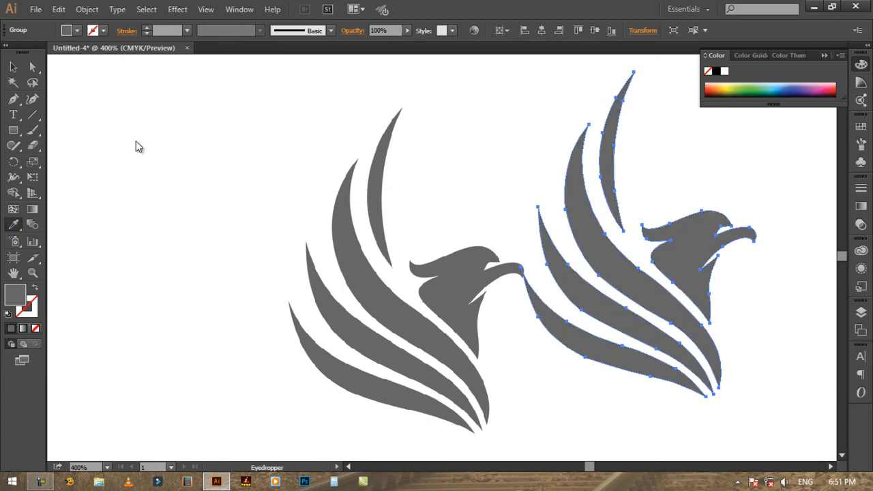
left_click(13, 66)
left_click(96, 196)
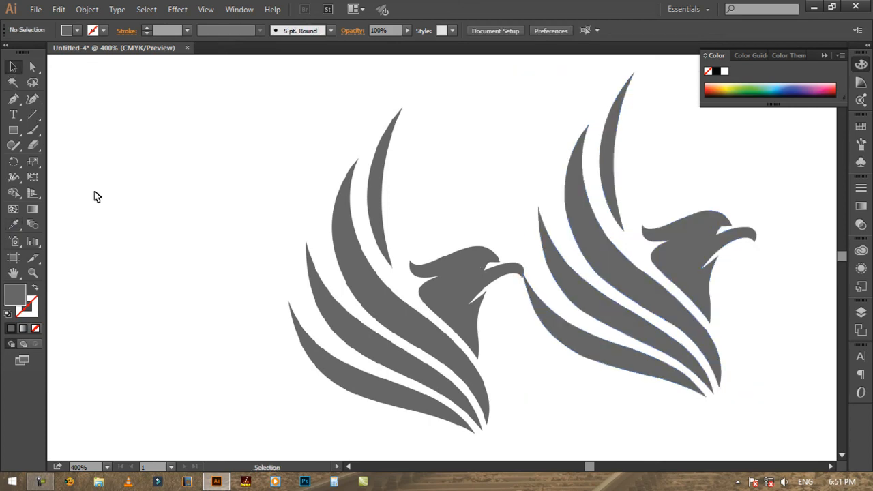
Step: Move the grey traced logo to the left side of the reference eagle, deselect it, and compare the two side by side
left_click_drag(664, 280, 194, 303)
left_click(581, 317)
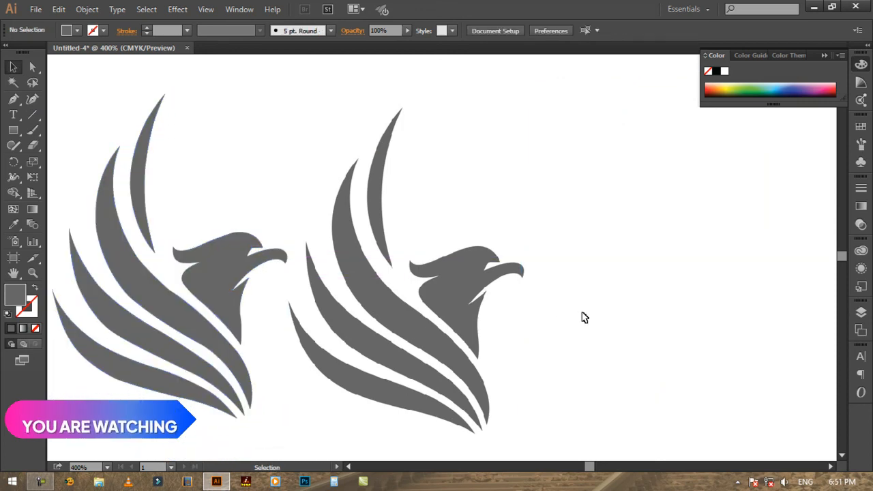
key("ctrl+minus")
key("ctrl+minus")
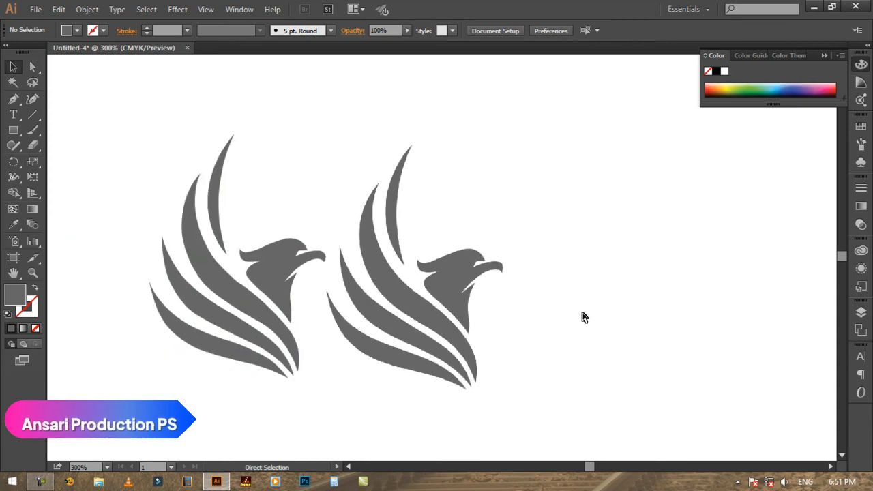
key("ctrl+minus")
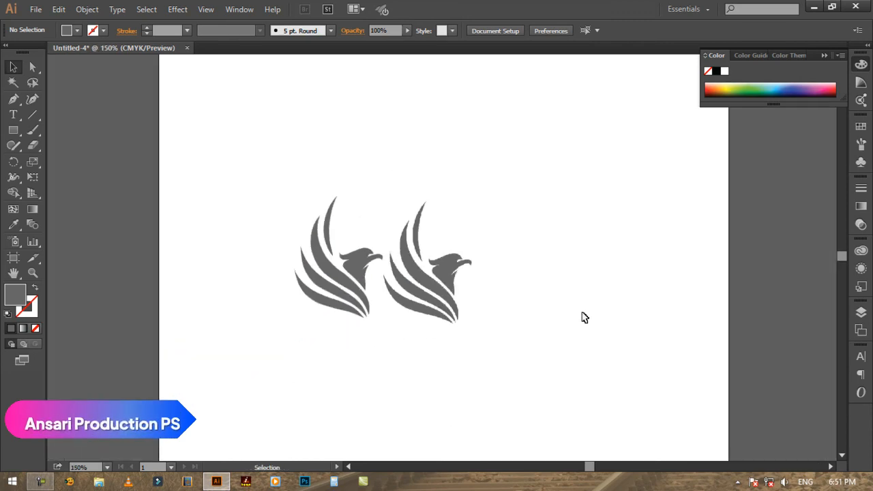